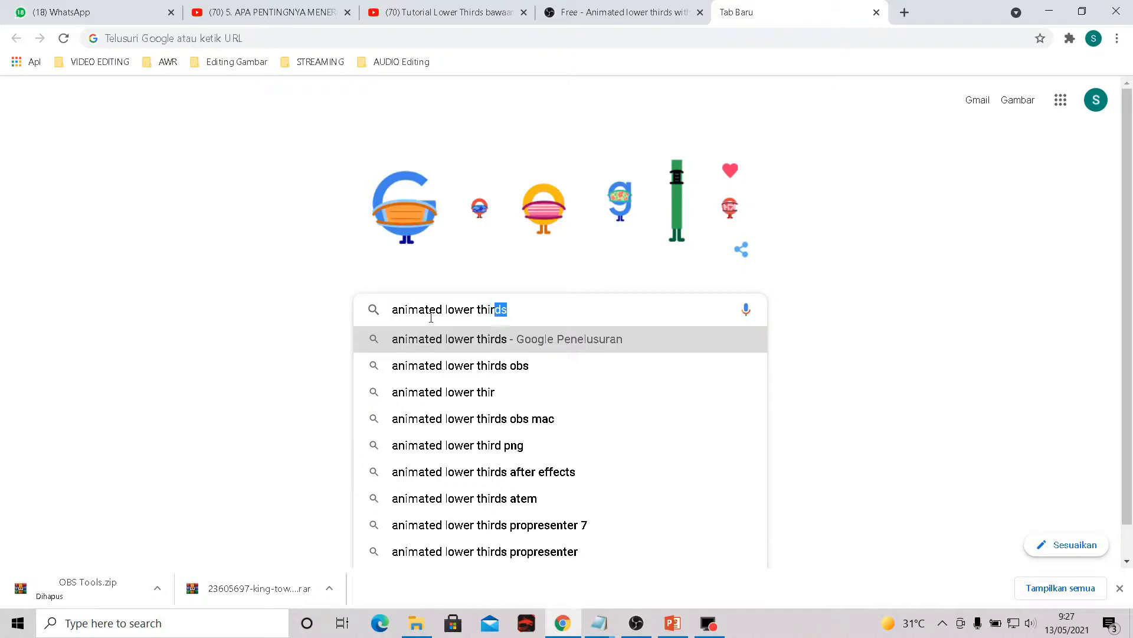
- Search Google for "animated lower thirds obs" and open the OBS forum page for Free Animated Lower Thirds with Dockable Control Panel
{"action": "type", "text": "ds o"}
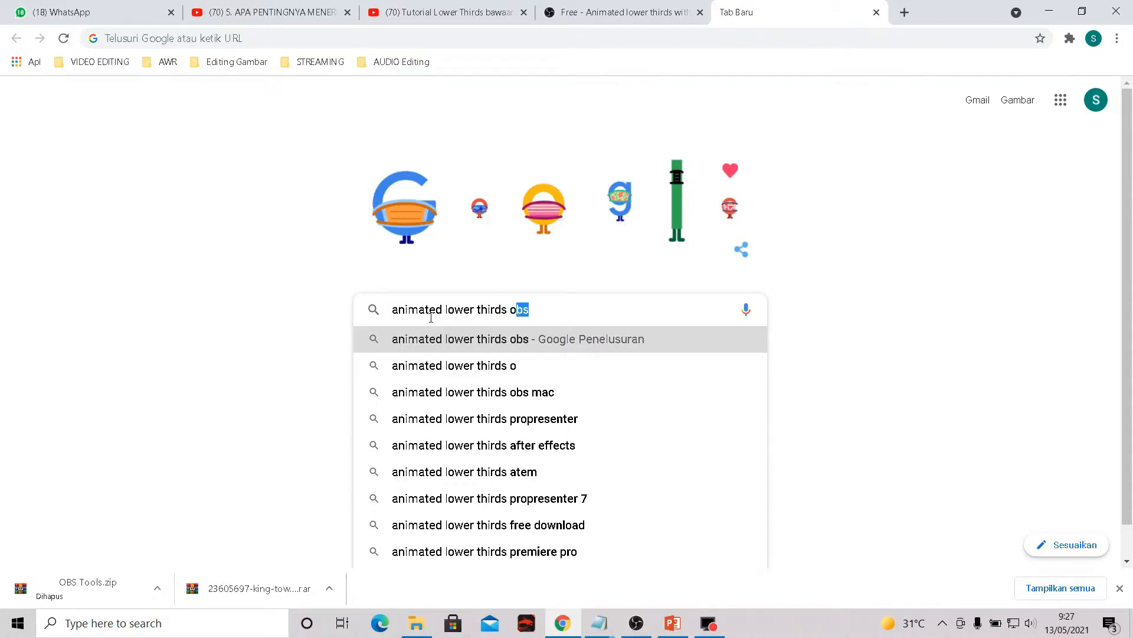
{"action": "type", "text": "bs"}
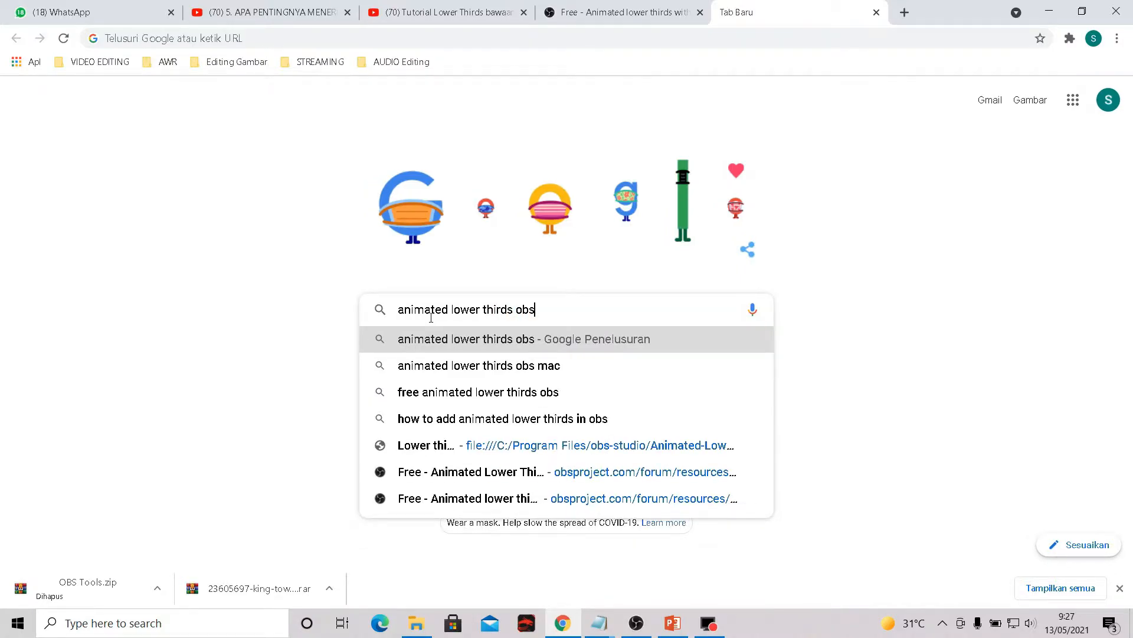
{"action": "key", "text": "Return"}
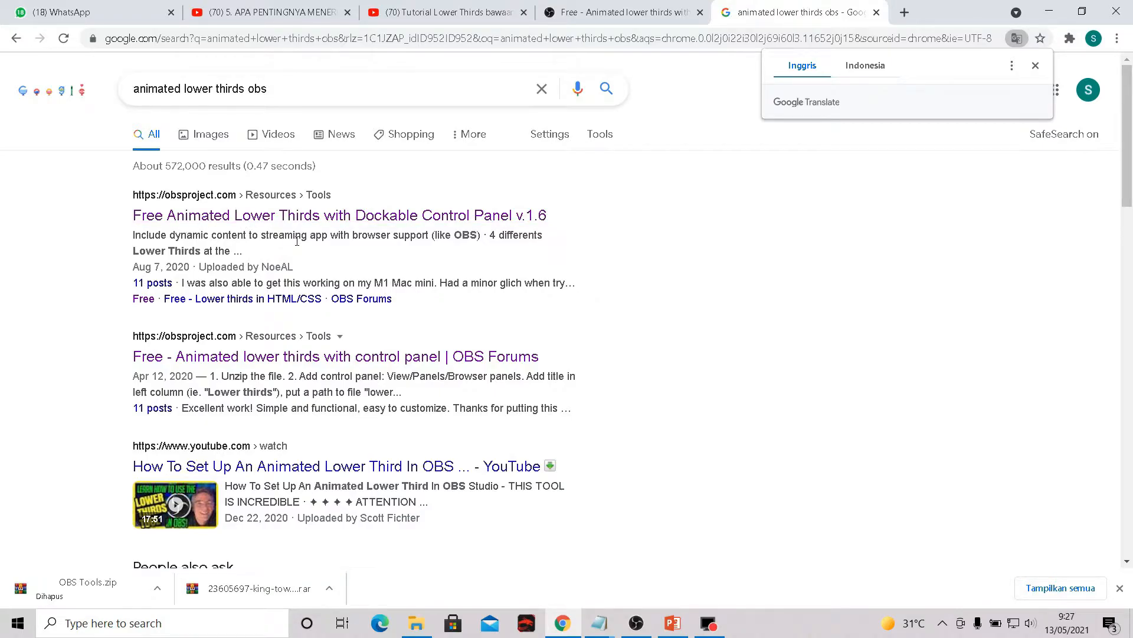
{"action": "left_click", "coordinate": [290, 222]}
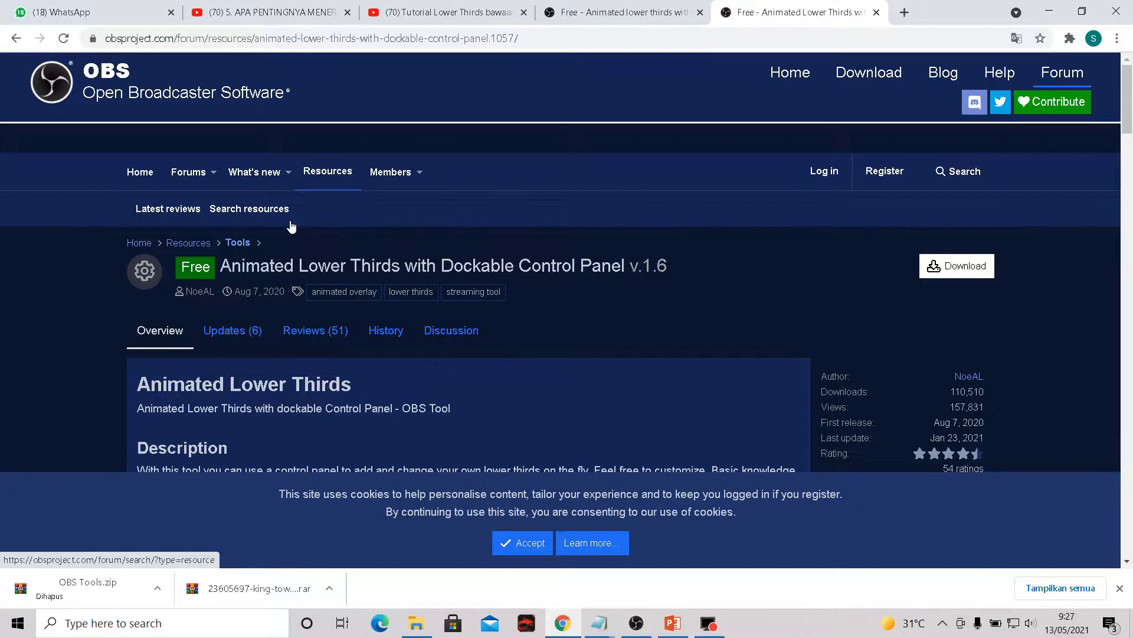
- Download the Animated Lower Thirds zip and extract it in Downloads to its own Animated-Lower-Thirds_1.6 folder
{"action": "left_click", "coordinate": [968, 273]}
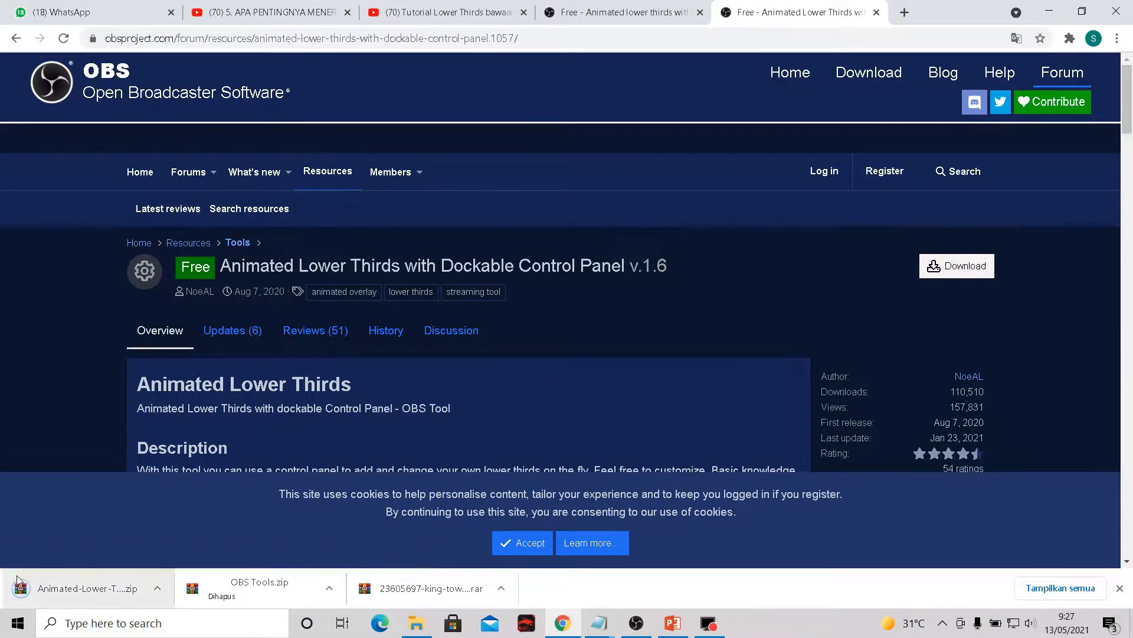
{"action": "right_click", "coordinate": [57, 594]}
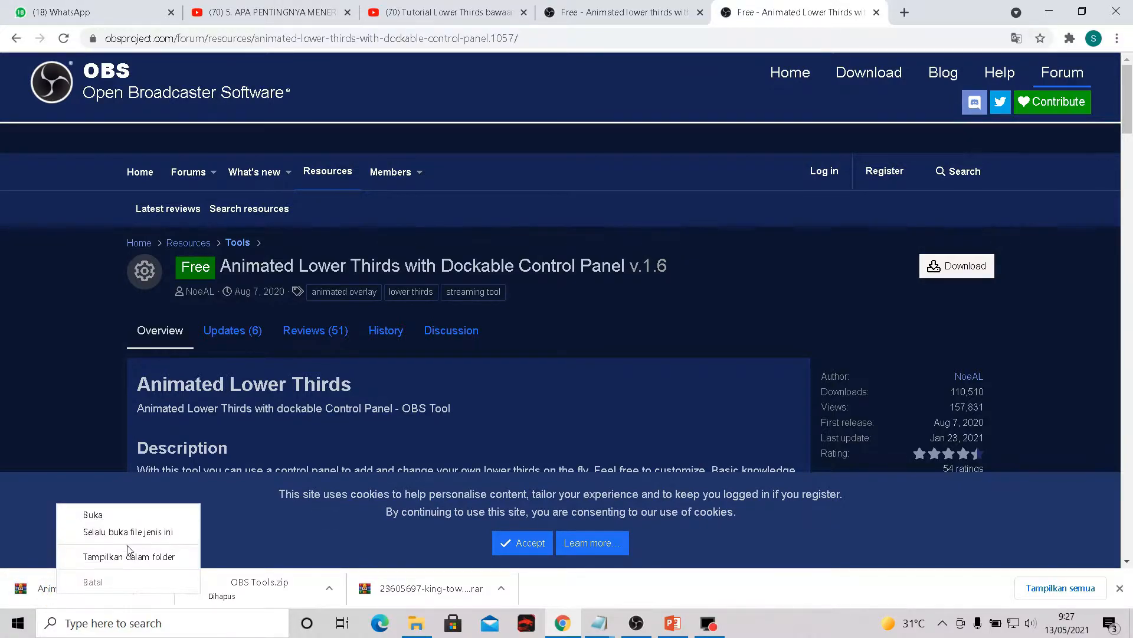
{"action": "left_click", "coordinate": [127, 555]}
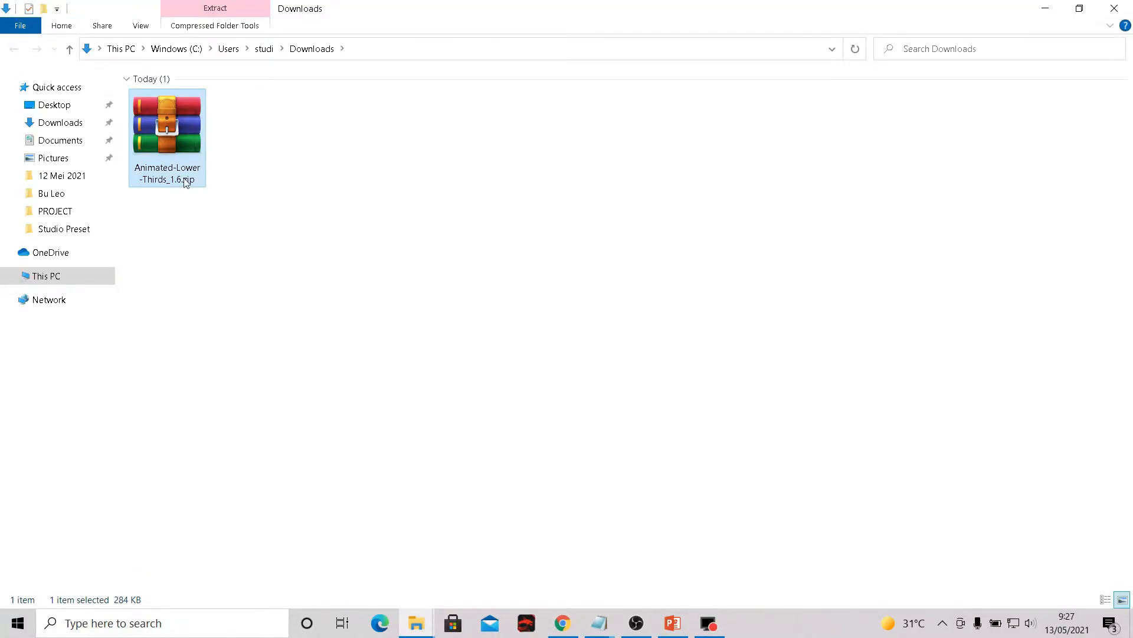
{"action": "right_click", "coordinate": [177, 144]}
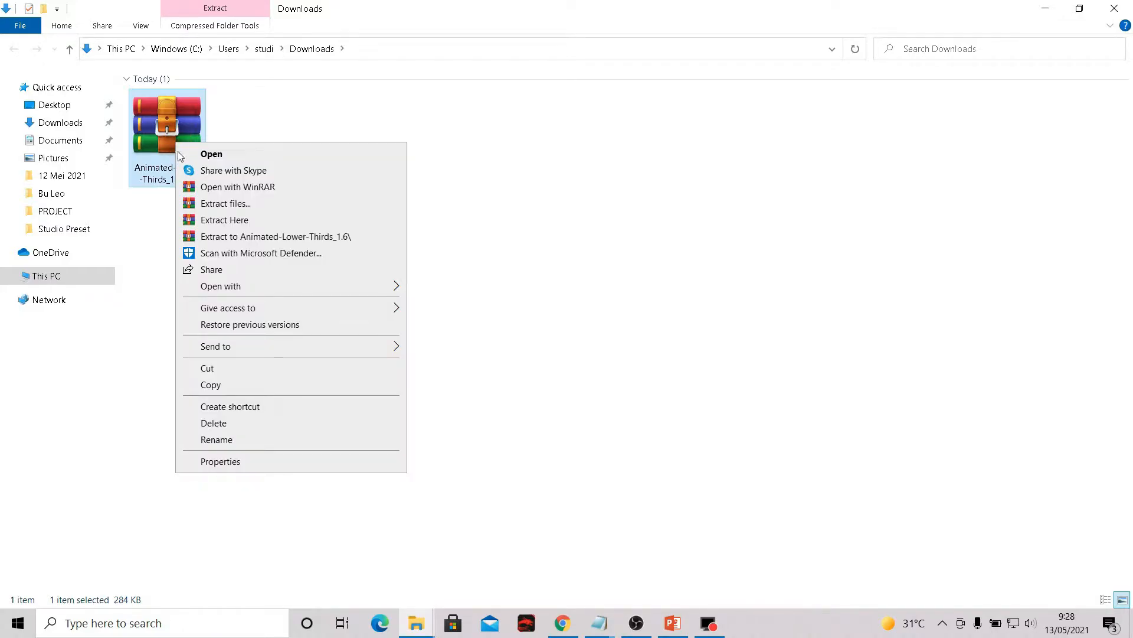
{"action": "left_click", "coordinate": [238, 242]}
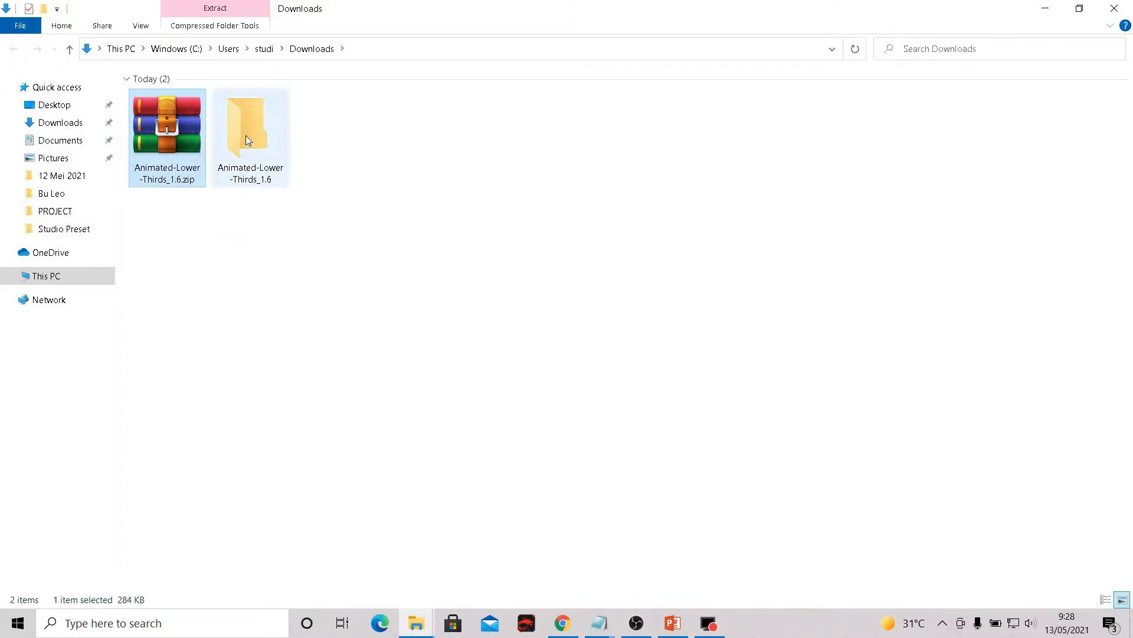
- Check the contents of the extracted Animated-Lower-Thirds_1.6 folder and copy its inner Animated-Lower-Thirds folder
{"action": "double_click", "coordinate": [246, 136]}
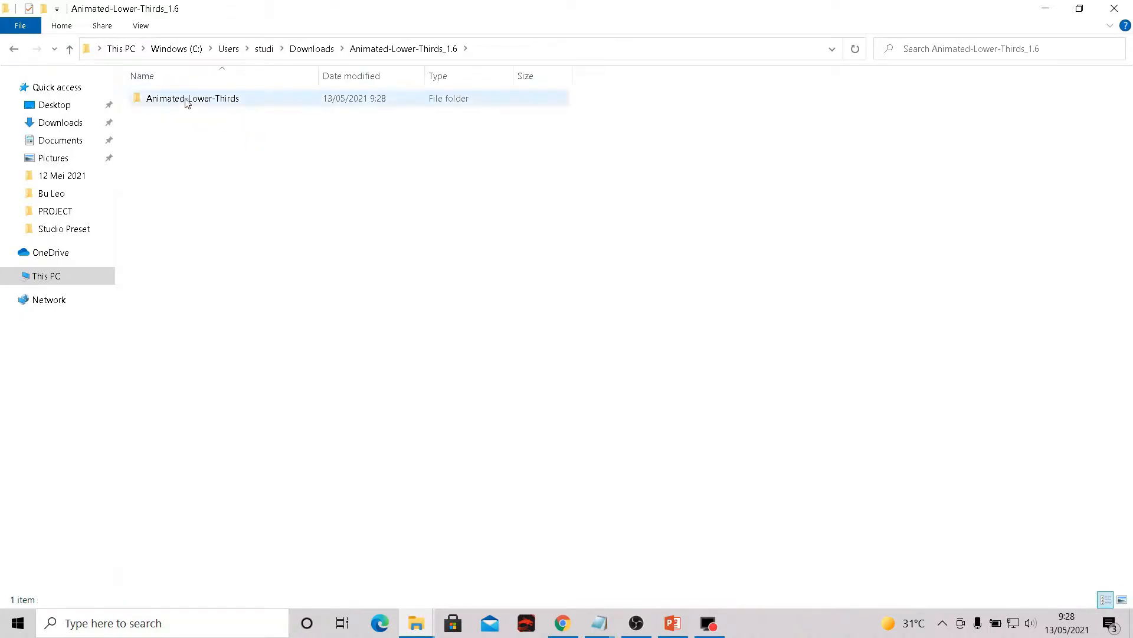
{"action": "left_click", "coordinate": [17, 52]}
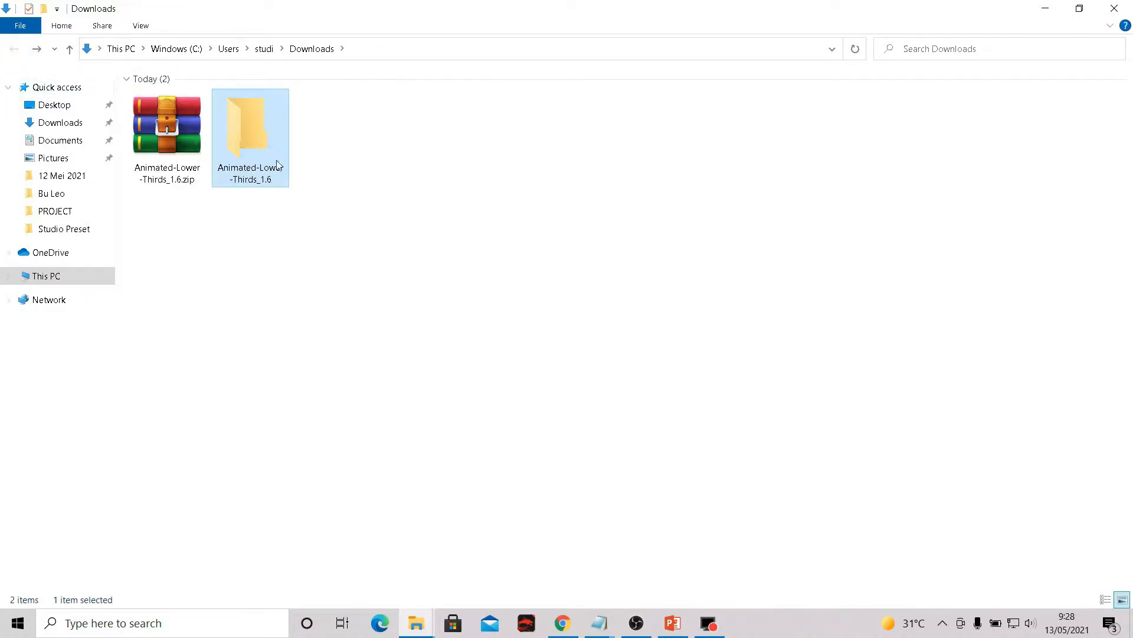
{"action": "double_click", "coordinate": [247, 142]}
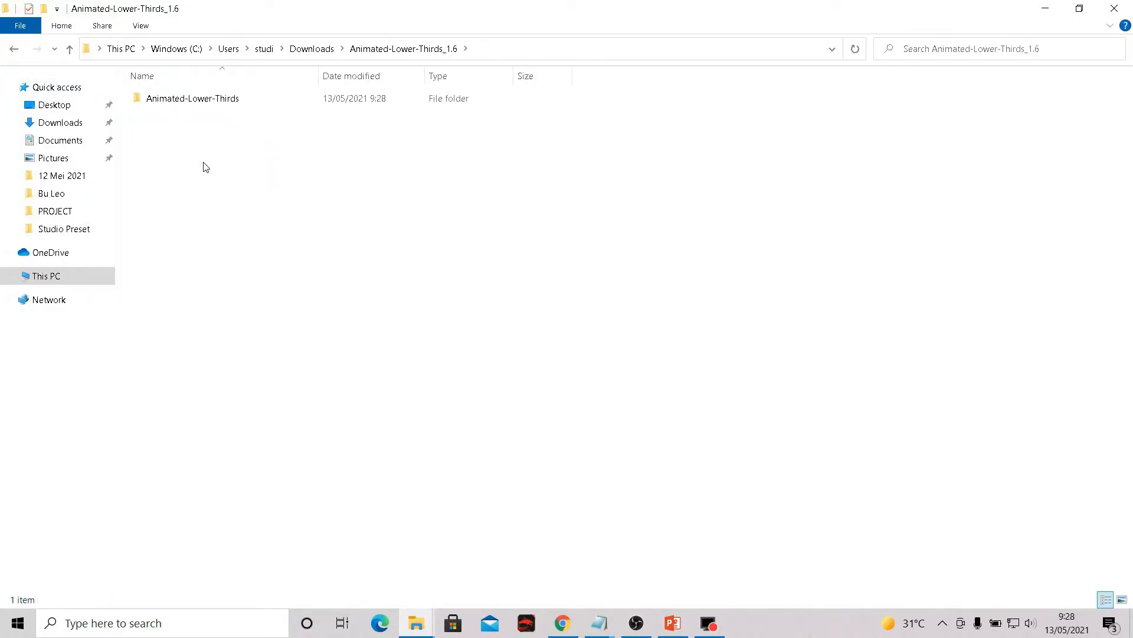
{"action": "left_click", "coordinate": [187, 105]}
{"action": "double_click", "coordinate": [186, 105]}
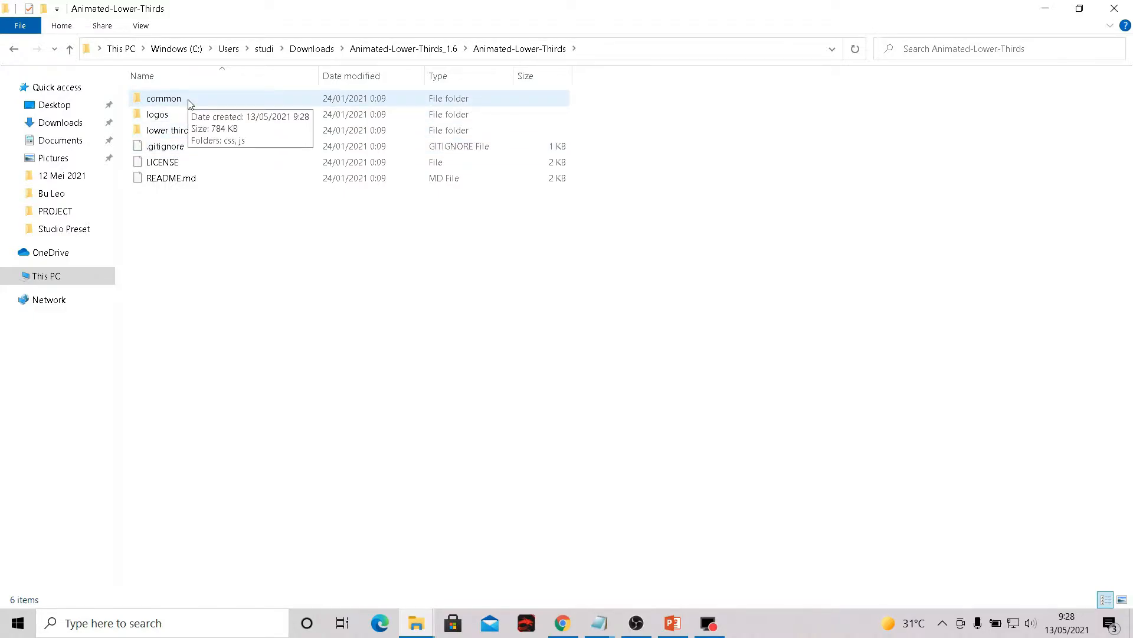
{"action": "left_click", "coordinate": [13, 51]}
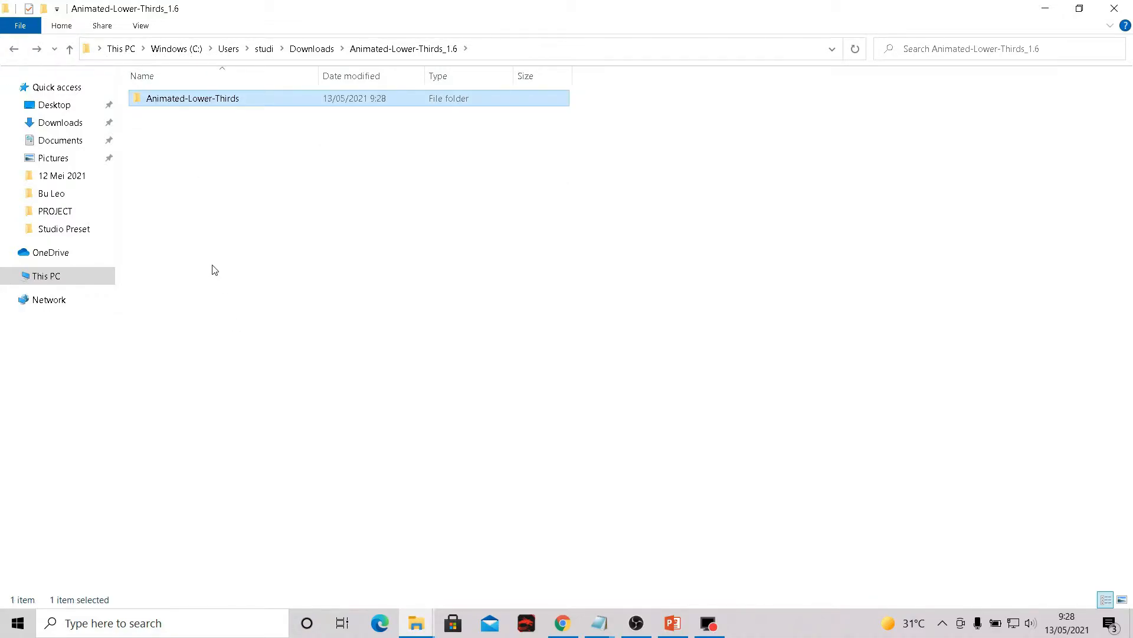
{"action": "right_click", "coordinate": [198, 108]}
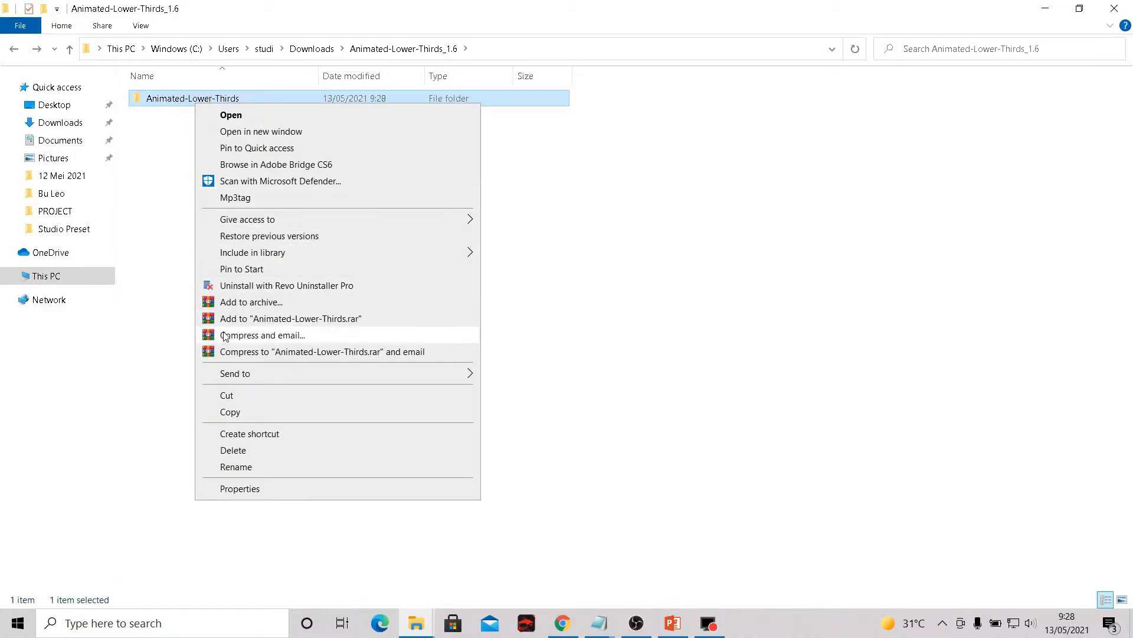
{"action": "left_click", "coordinate": [255, 417]}
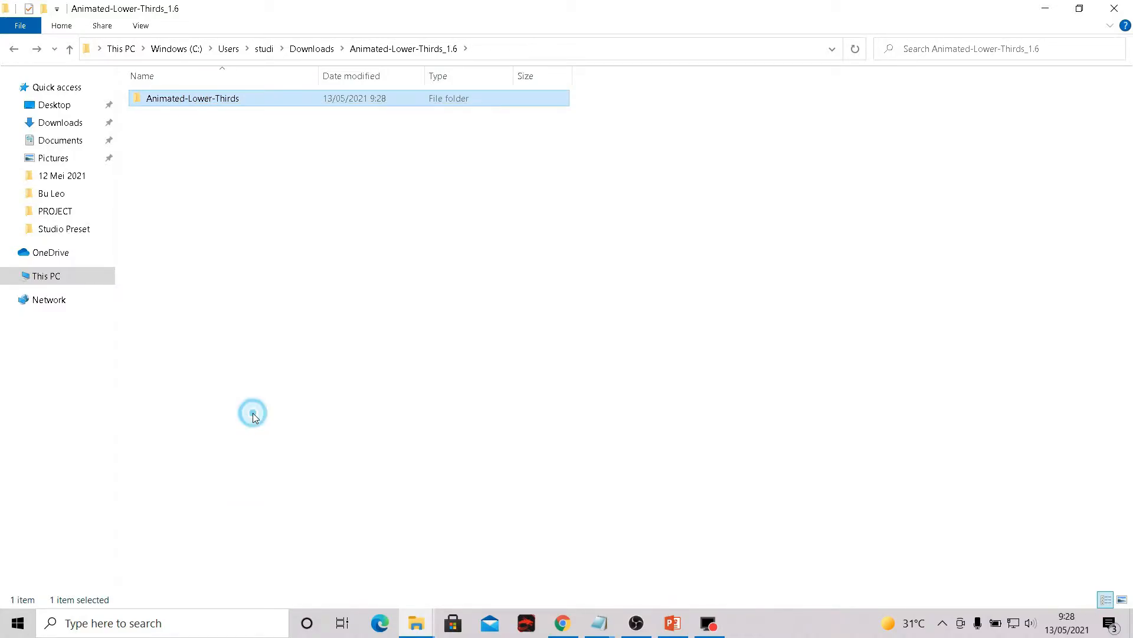
- Go to the obs-studio folder inside Program Files on drive C
{"action": "left_click", "coordinate": [50, 280]}
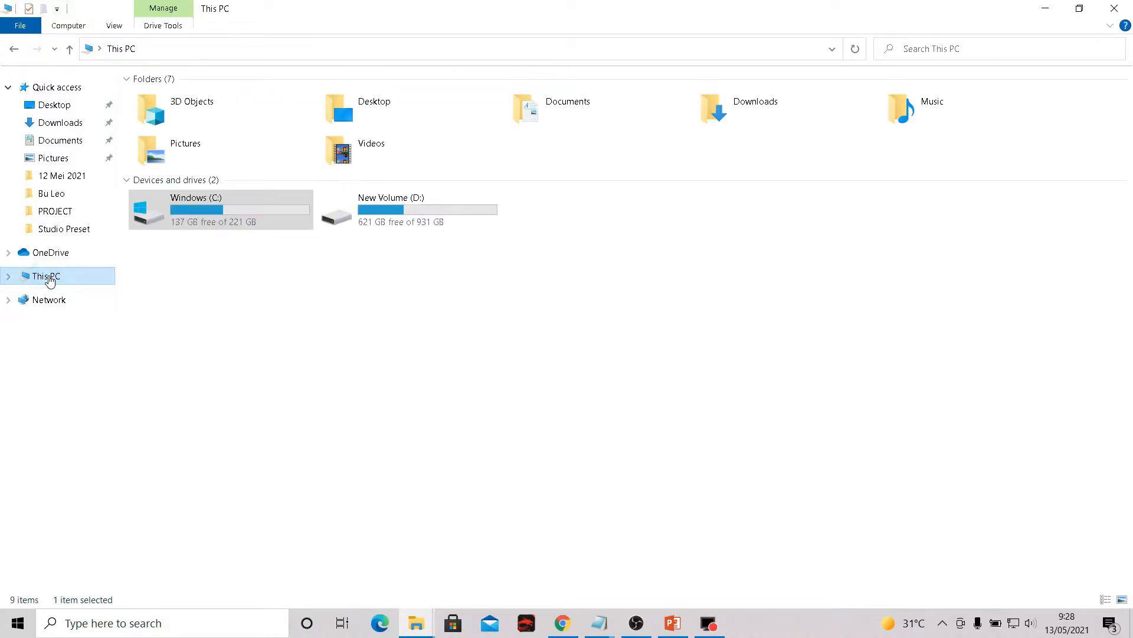
{"action": "double_click", "coordinate": [185, 207]}
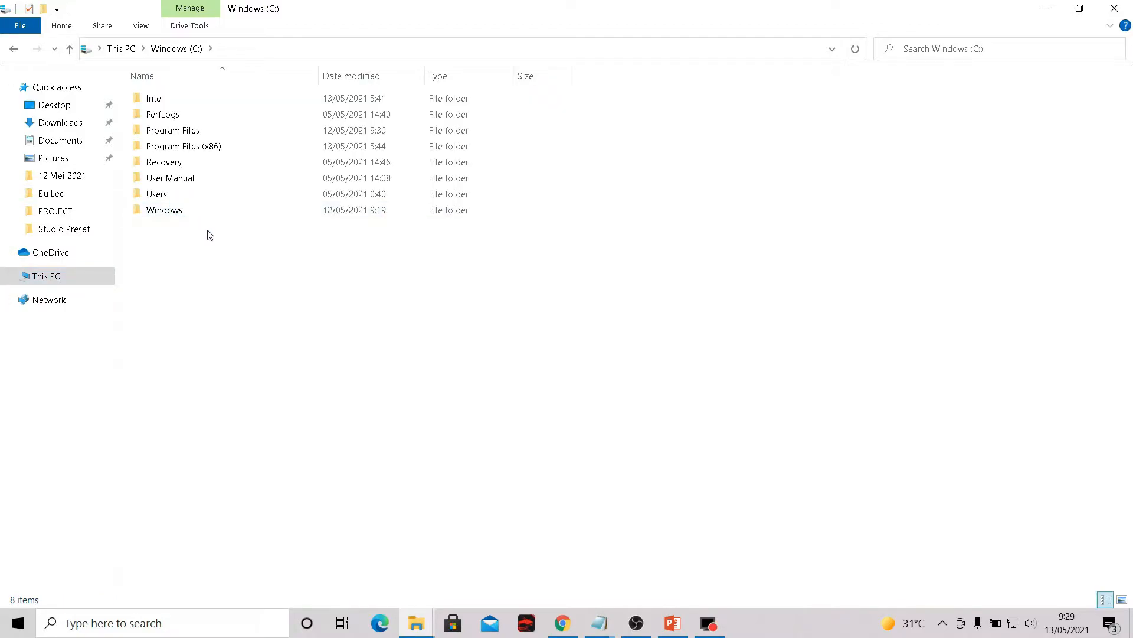
{"action": "double_click", "coordinate": [181, 131]}
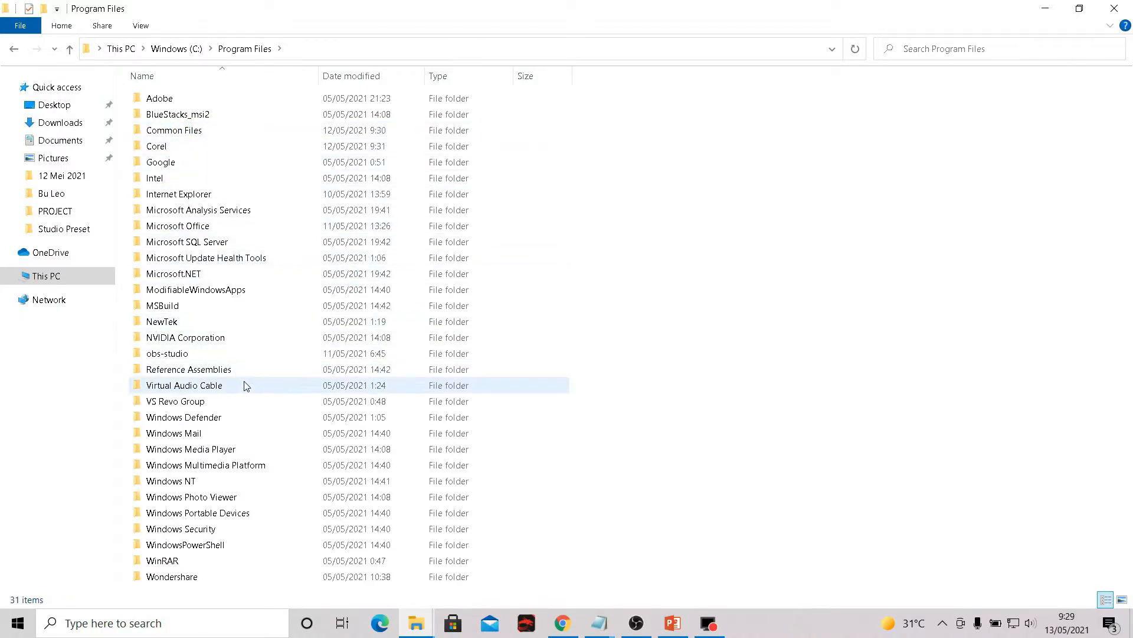
{"action": "double_click", "coordinate": [218, 359]}
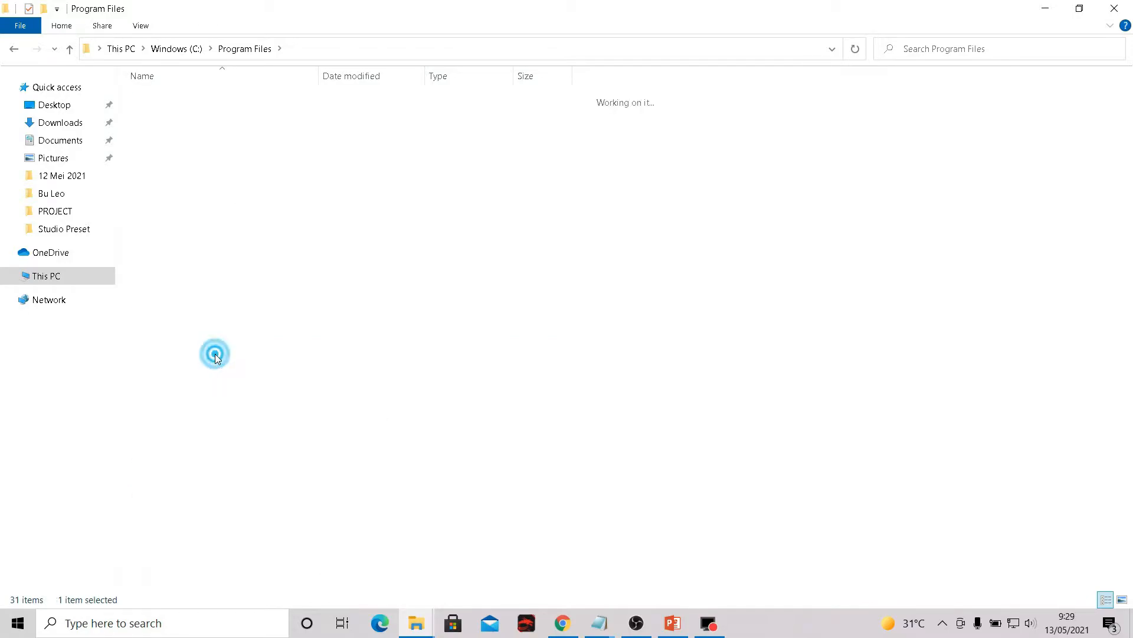
{"action": "right_click", "coordinate": [224, 282]}
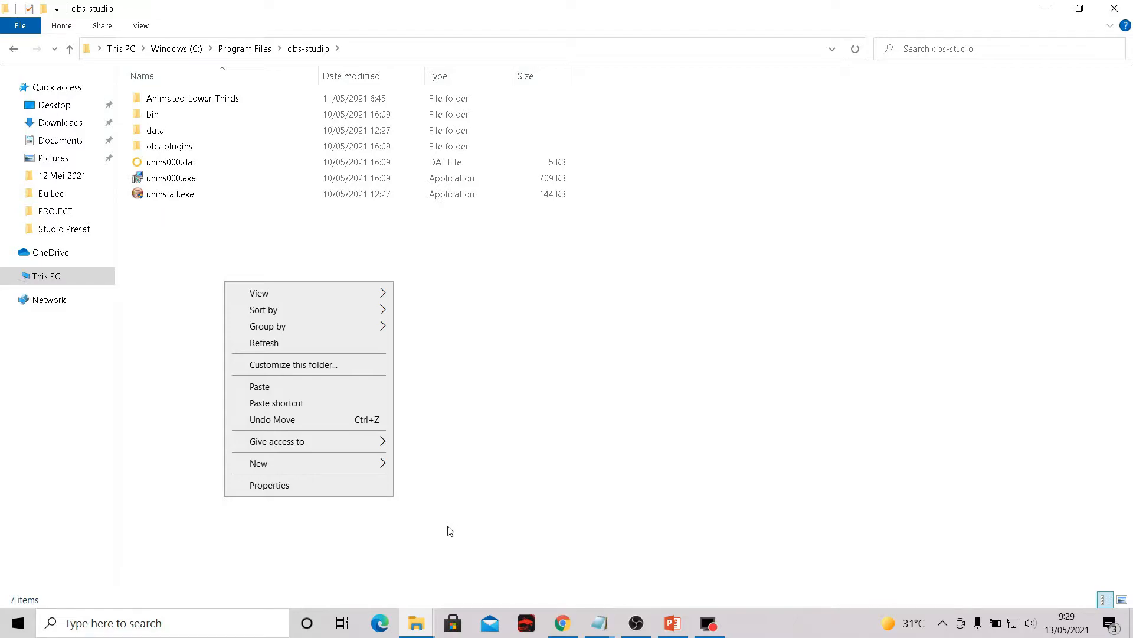
{"action": "left_click", "coordinate": [453, 468]}
- Open the Animated-Lower-Thirds folder located inside the obs-studio folder to view its contents
{"action": "left_click", "coordinate": [415, 621]}
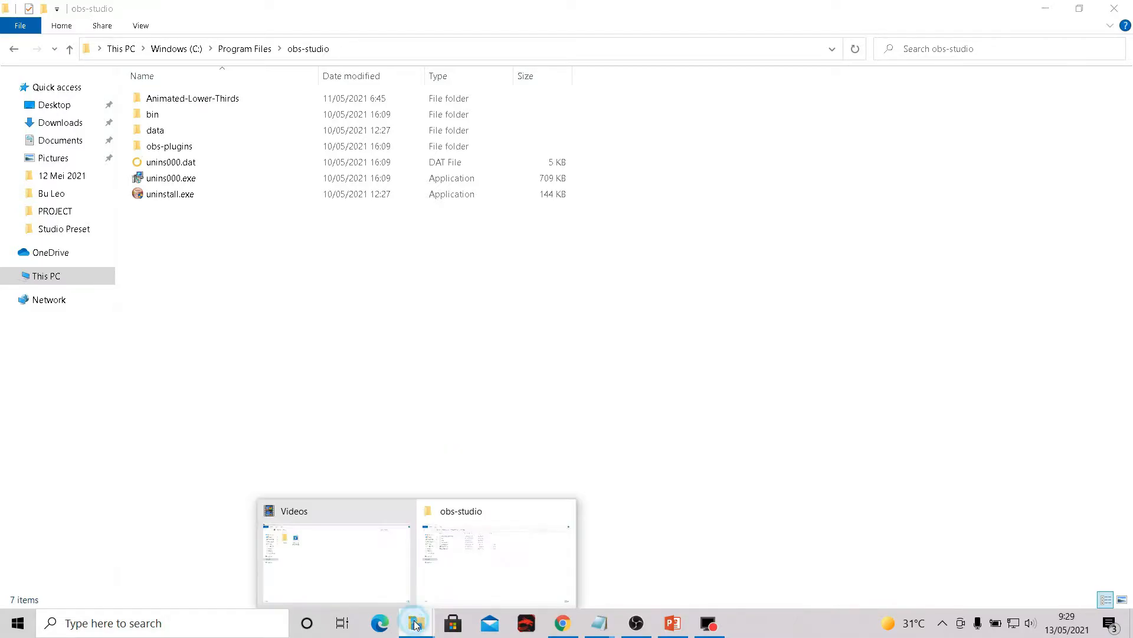
{"action": "left_click", "coordinate": [479, 565]}
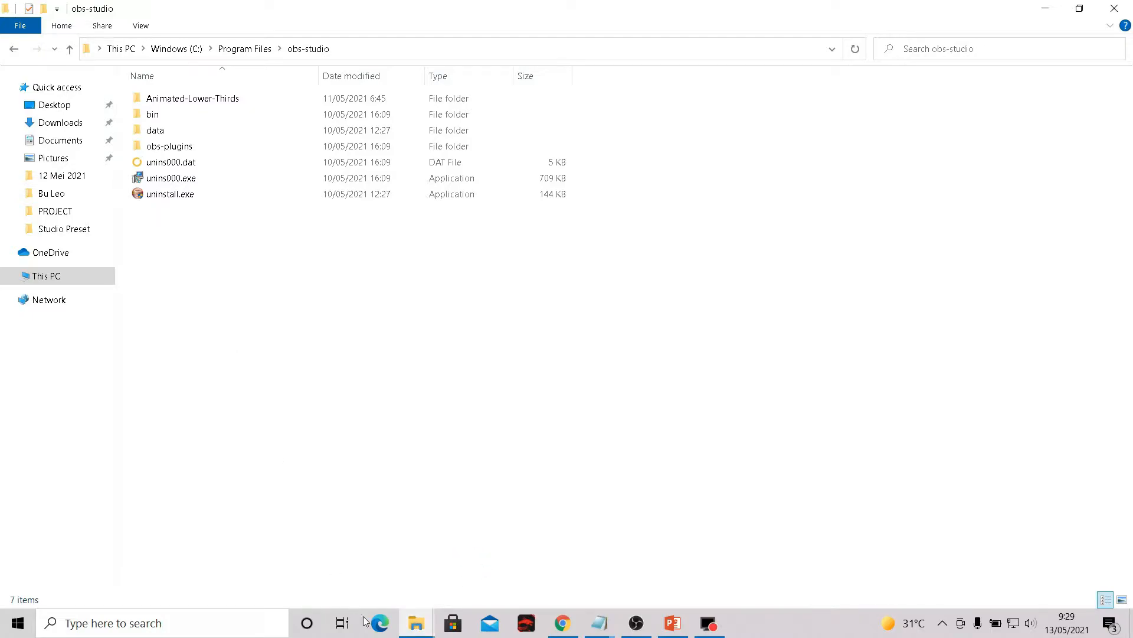
{"action": "left_click", "coordinate": [430, 626]}
{"action": "left_click", "coordinate": [384, 580]}
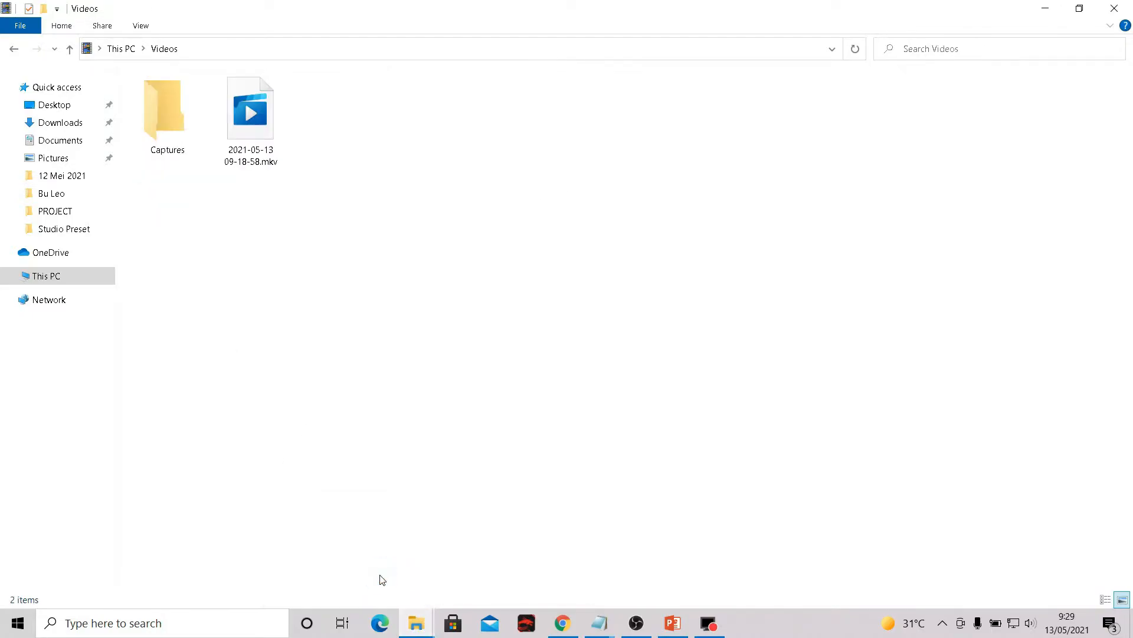
{"action": "left_click", "coordinate": [423, 624]}
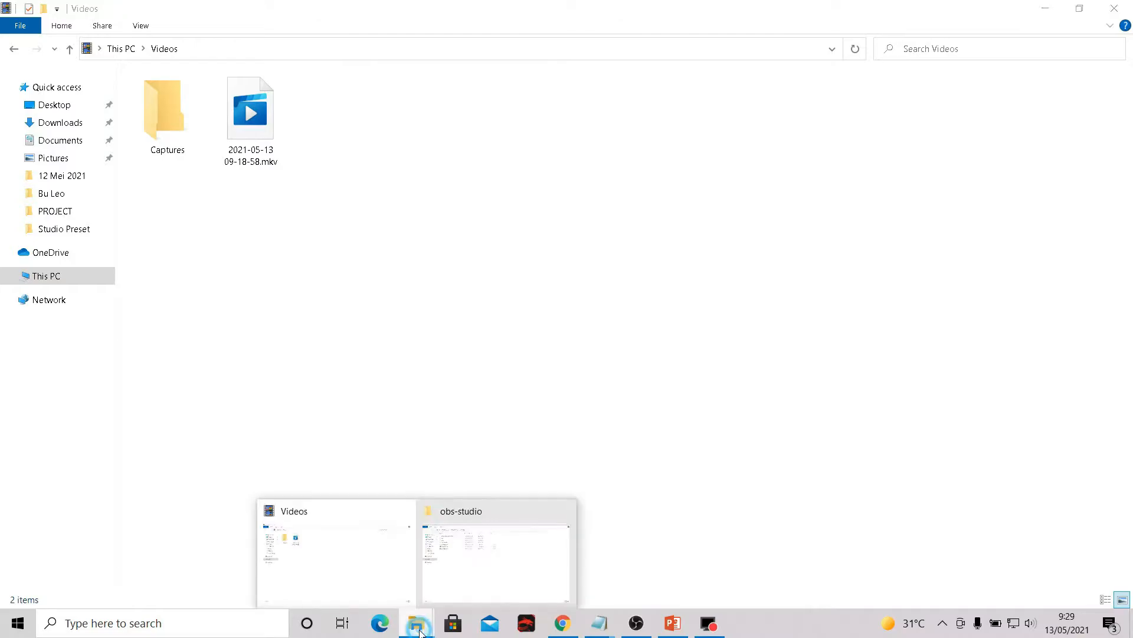
{"action": "left_click", "coordinate": [461, 588]}
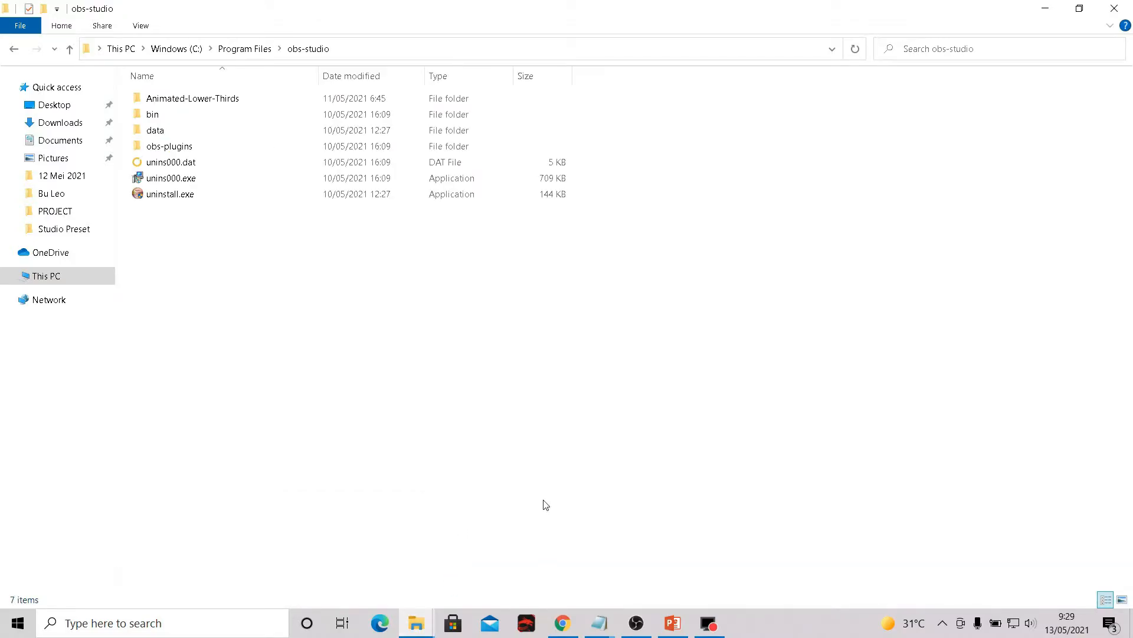
{"action": "double_click", "coordinate": [200, 99]}
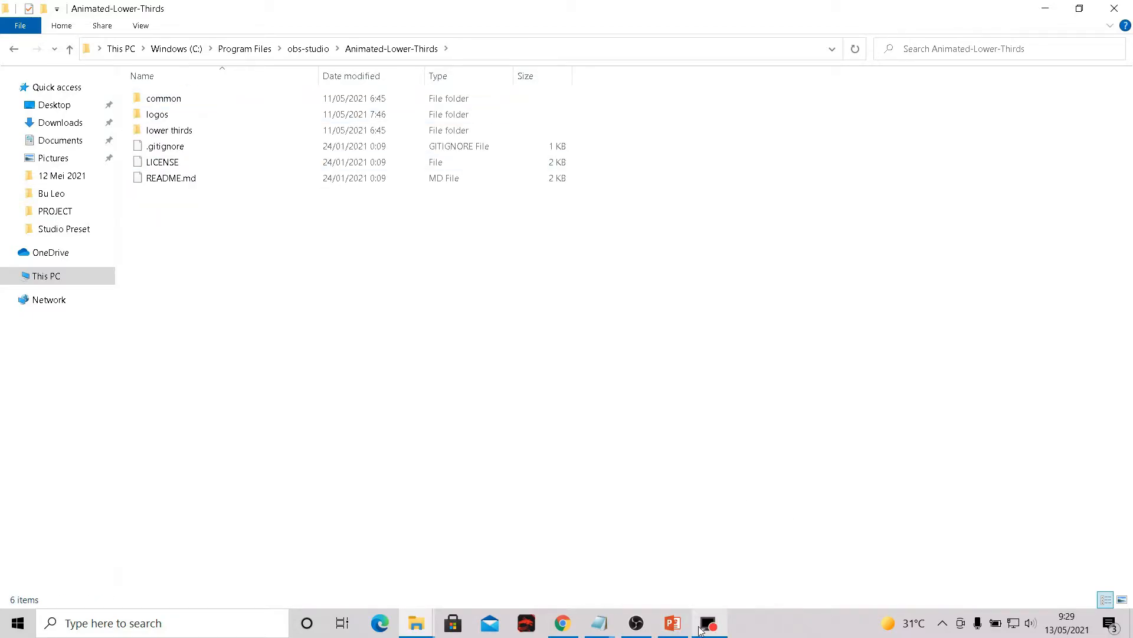
- Switch to OBS Studio, send the Opening scene to the program output with the Stinger transition, and turn off Lower Third 1
{"action": "left_click", "coordinate": [636, 623]}
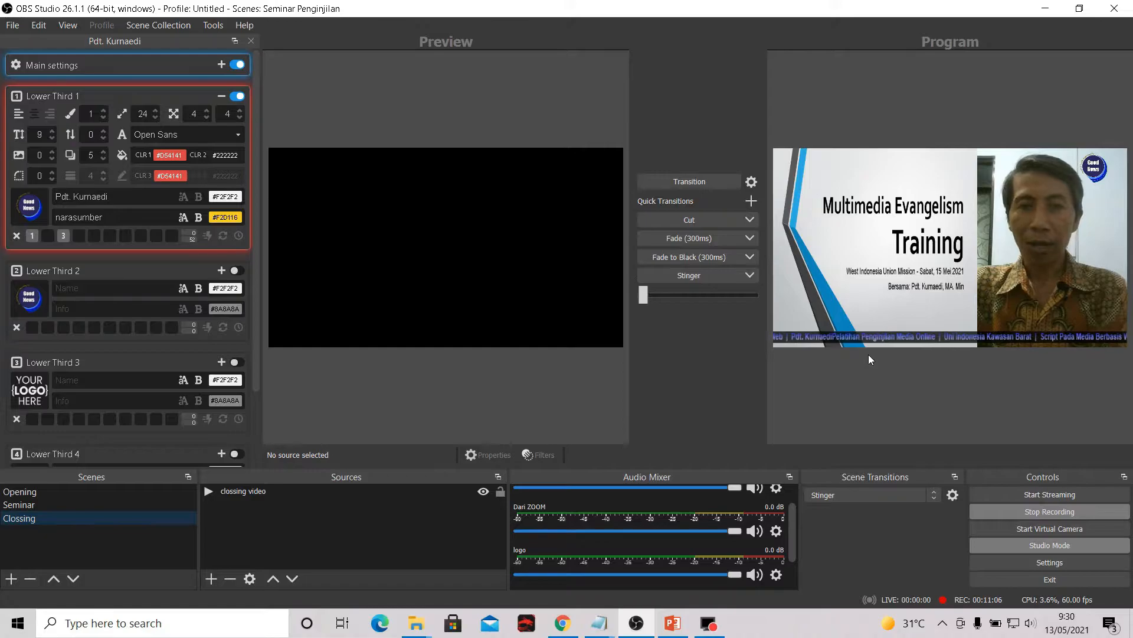
{"action": "left_click", "coordinate": [37, 491]}
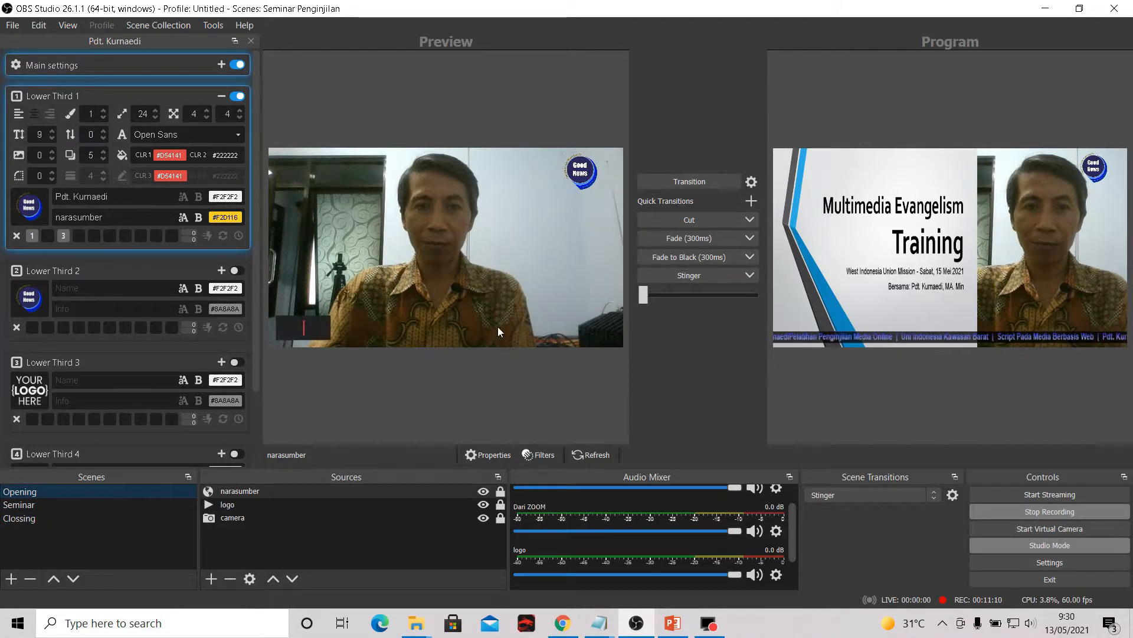
{"action": "left_click", "coordinate": [689, 276]}
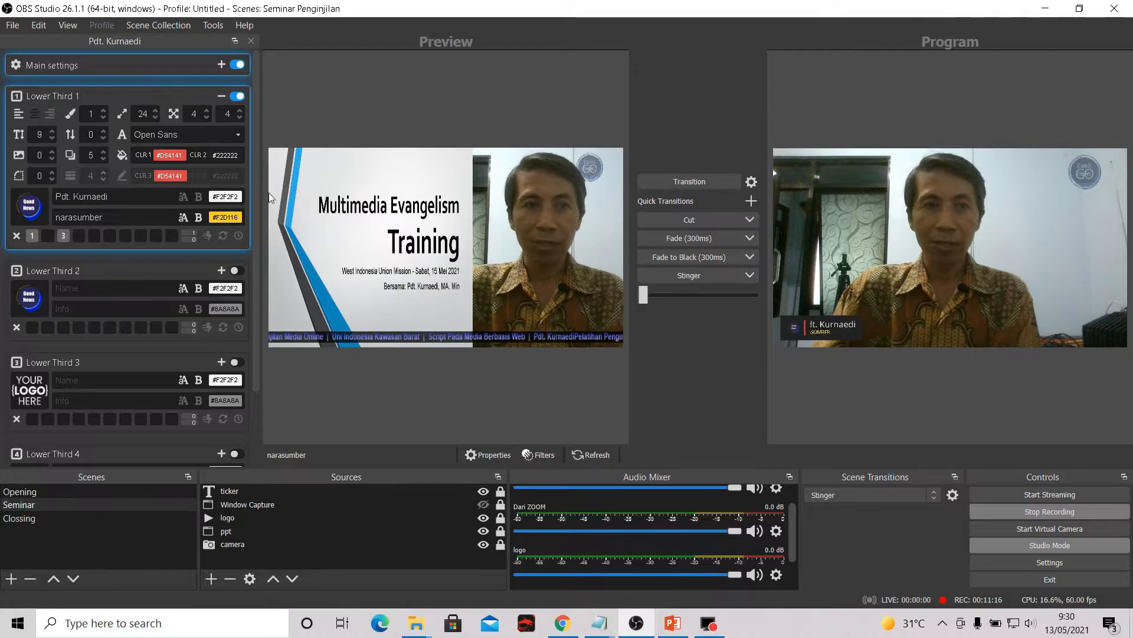
{"action": "left_click", "coordinate": [238, 96]}
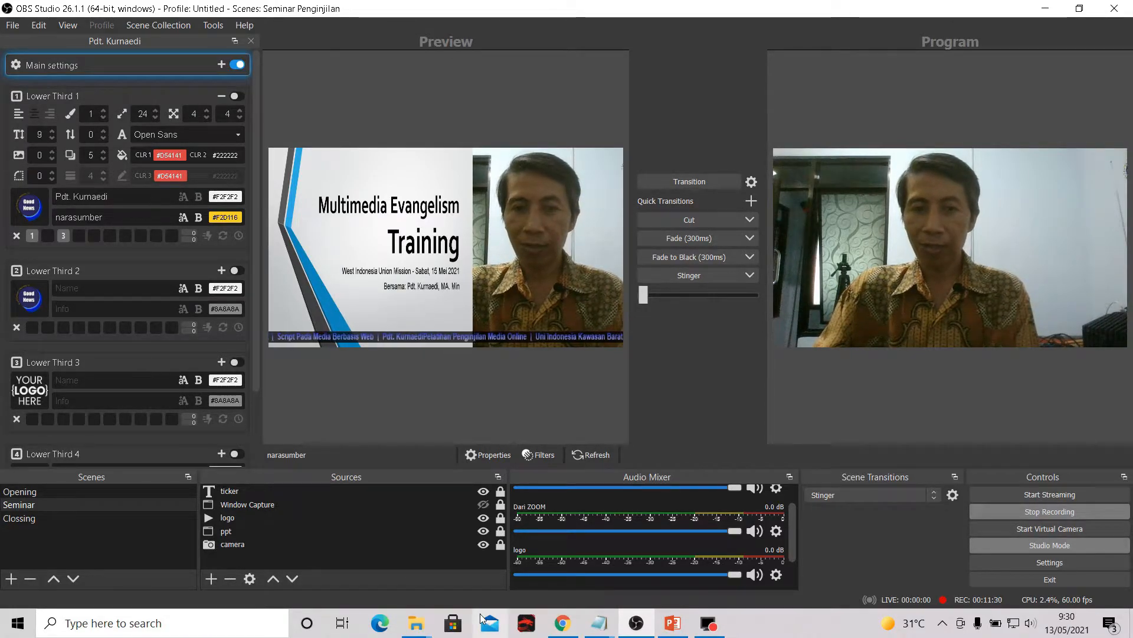
- Switch back to File Explorer and examine the files in the lower thirds subfolder of Animated-Lower-Thirds
{"action": "mouse_move", "coordinate": [418, 629]}
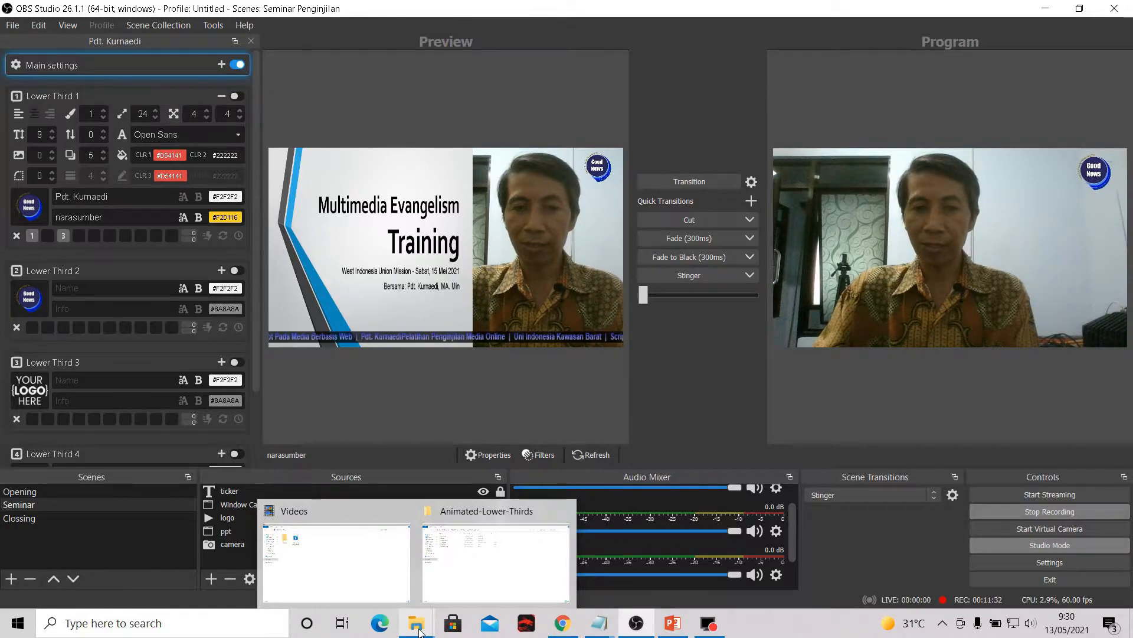
{"action": "left_click", "coordinate": [444, 573]}
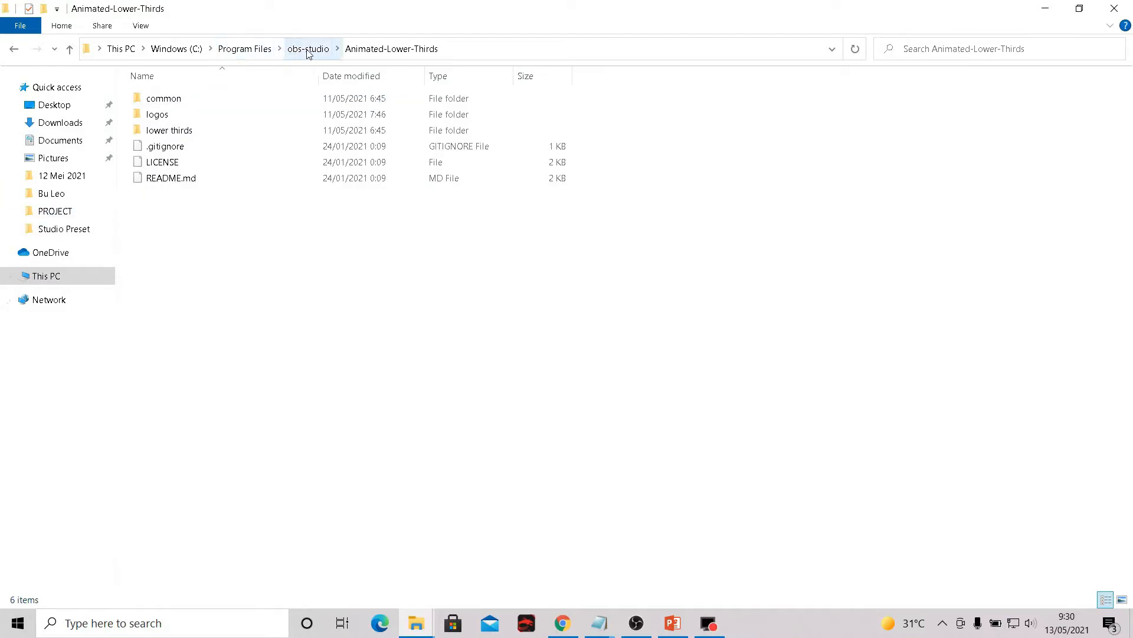
{"action": "double_click", "coordinate": [180, 137]}
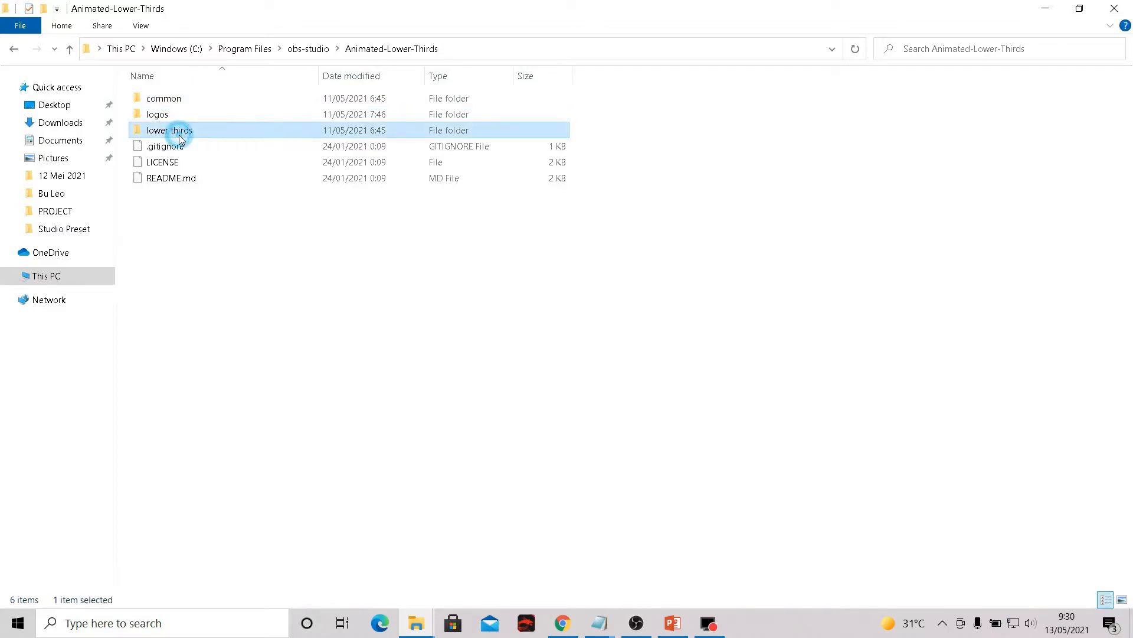
{"action": "left_click", "coordinate": [13, 49]}
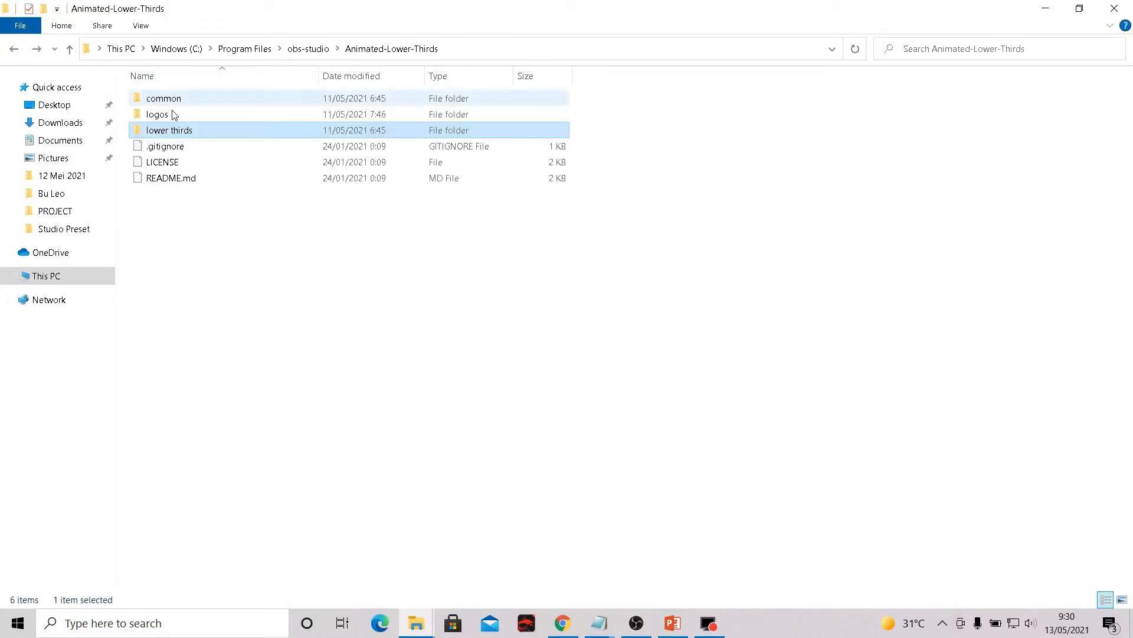
- Open control-panel.html from the lower thirds folder in Chrome, and close the browser tab with the lower thirds YouTube tutorial
{"action": "double_click", "coordinate": [197, 132]}
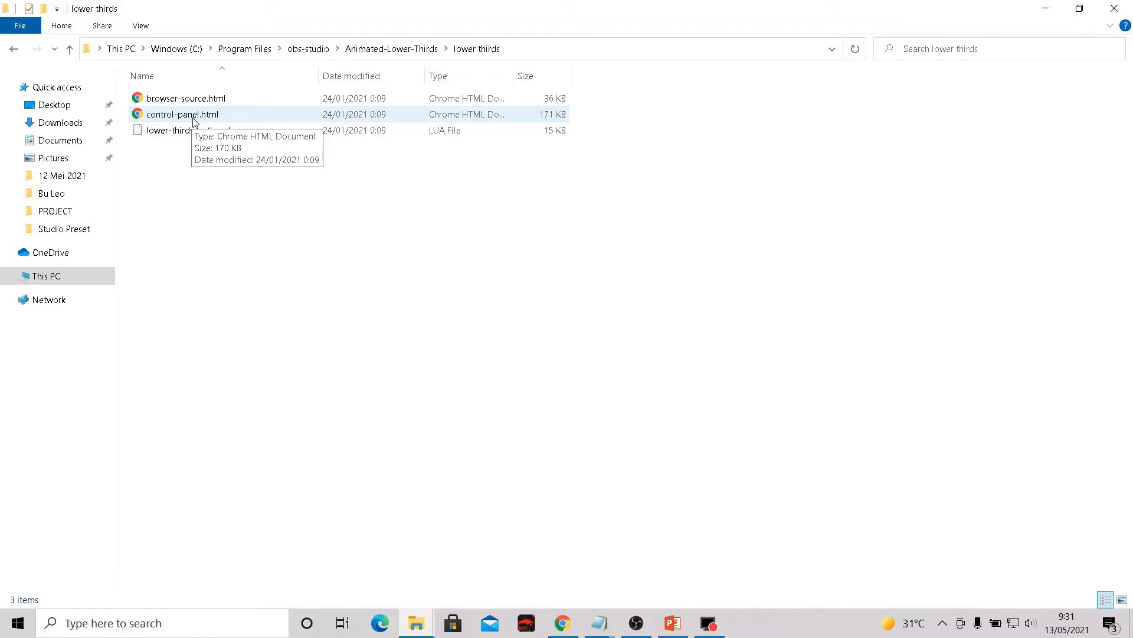
{"action": "double_click", "coordinate": [230, 121]}
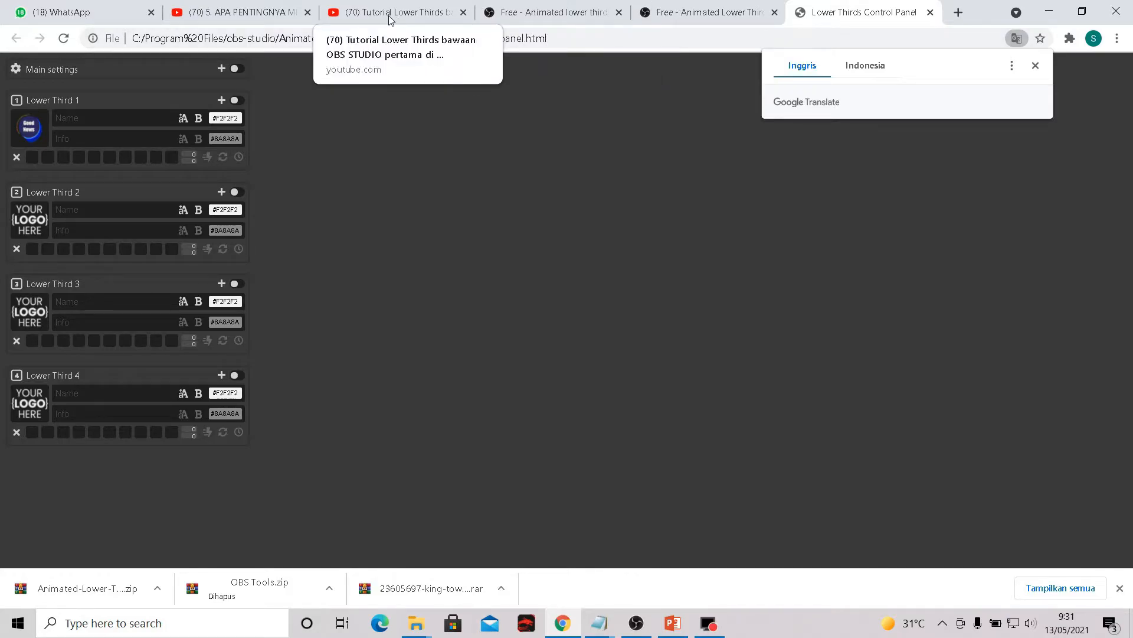
{"action": "left_click", "coordinate": [464, 13]}
- Open google.com in a new browser tab and compare it with the Lower Thirds Control Panel tab
{"action": "left_click", "coordinate": [248, 13]}
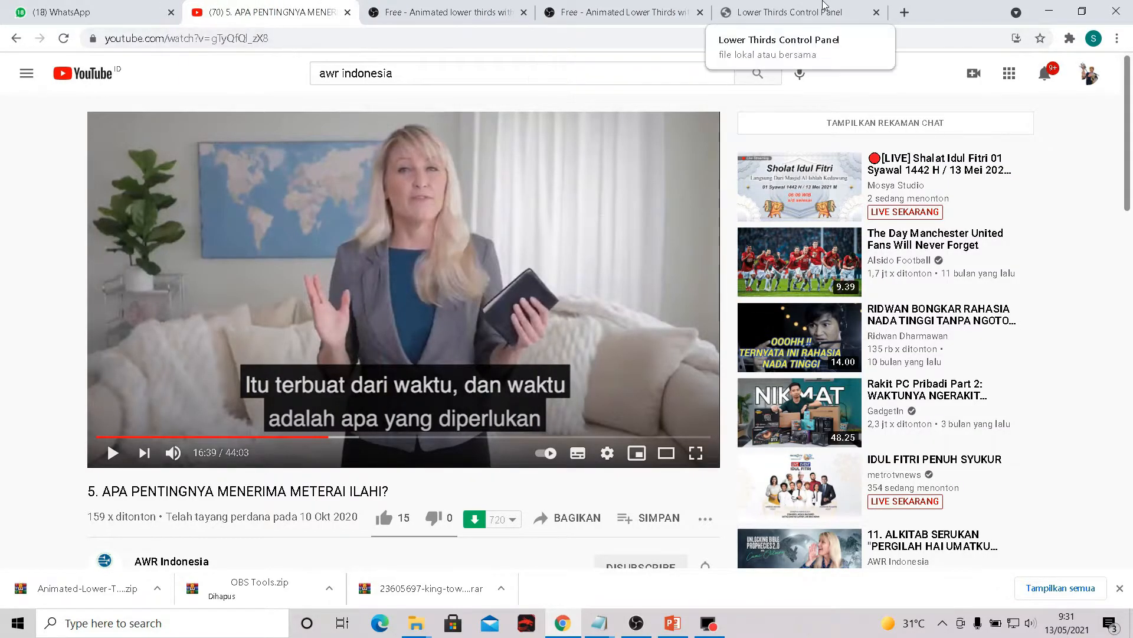
{"action": "left_click", "coordinate": [904, 13]}
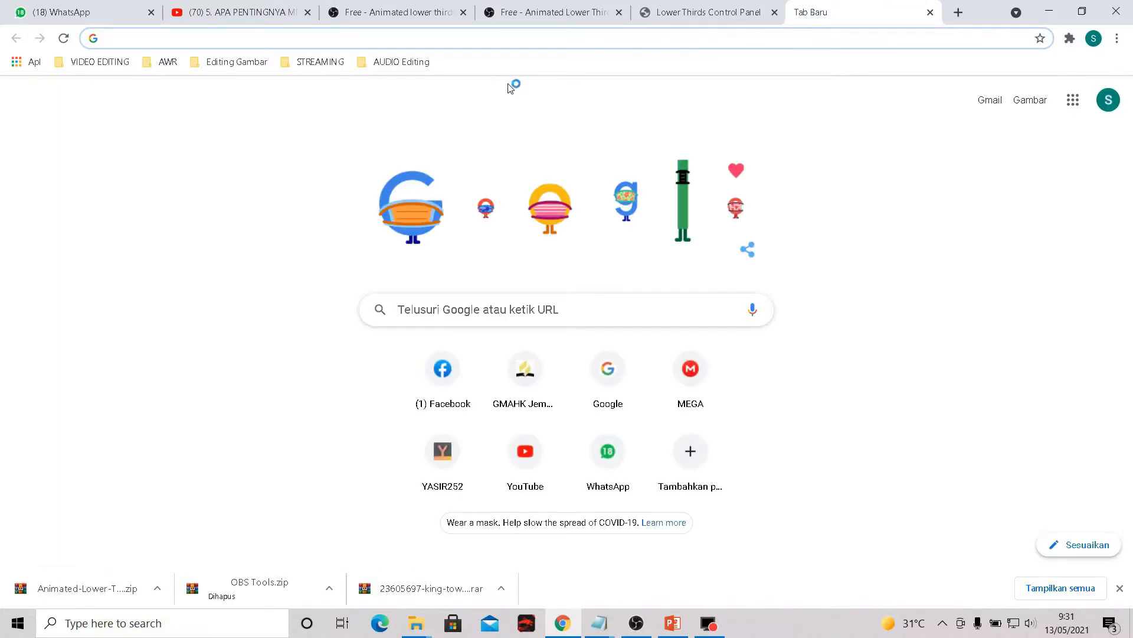
{"action": "type", "text": "google.com"}
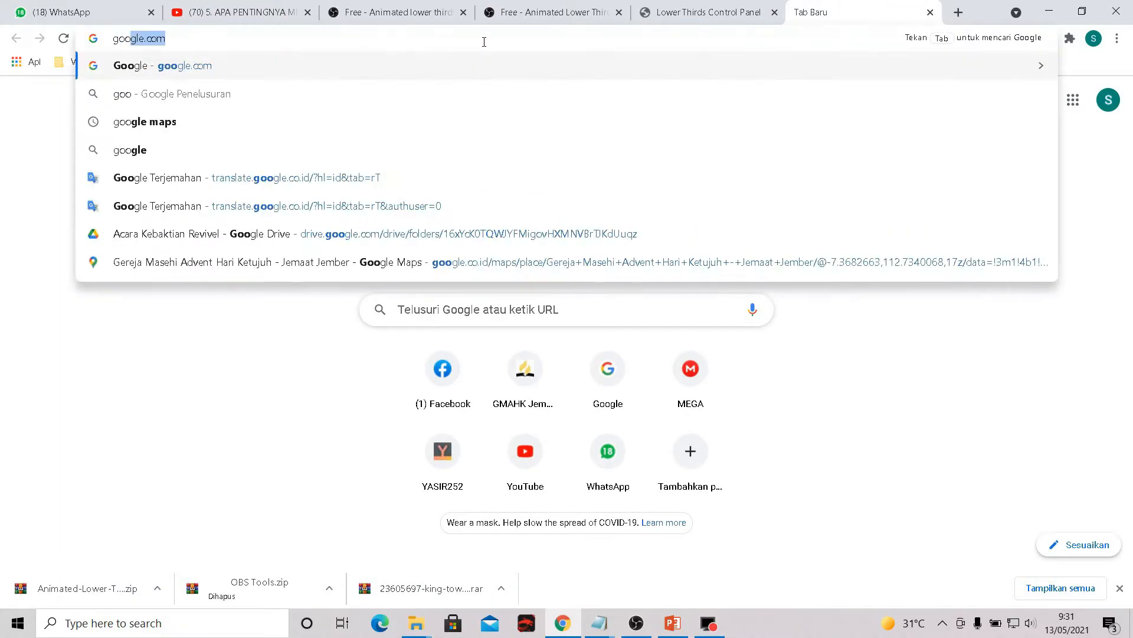
{"action": "key", "text": "Return"}
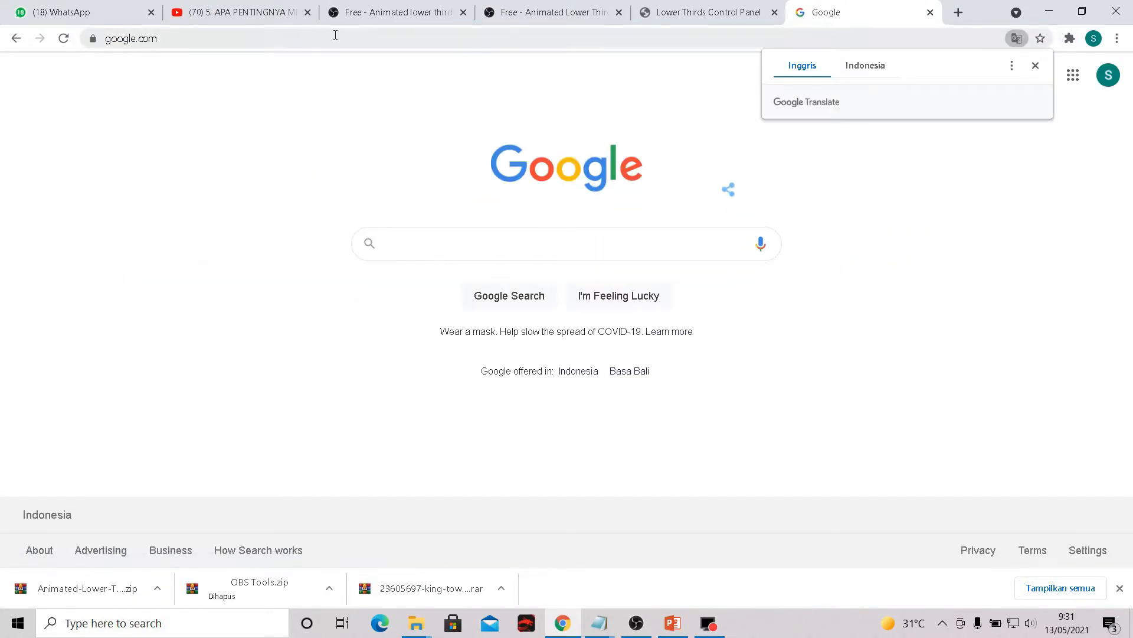
{"action": "left_click", "coordinate": [719, 7]}
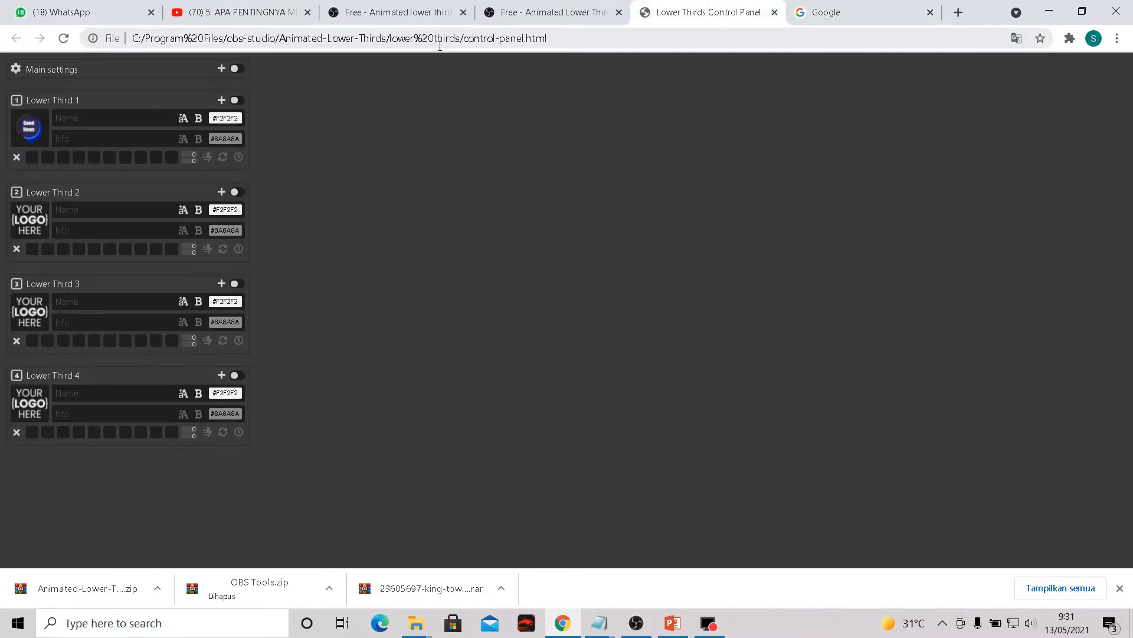
{"action": "left_click", "coordinate": [831, 8]}
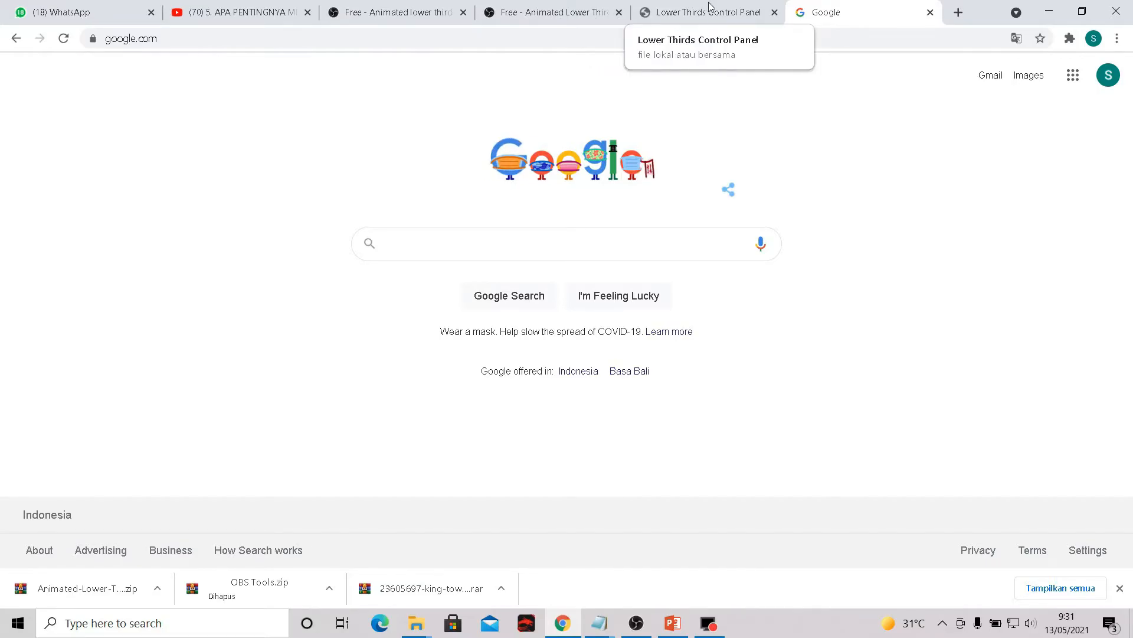
- Copy the full file address of control-panel.html from the Lower Thirds Control Panel tab
{"action": "left_click", "coordinate": [660, 7]}
{"action": "left_click", "coordinate": [289, 40]}
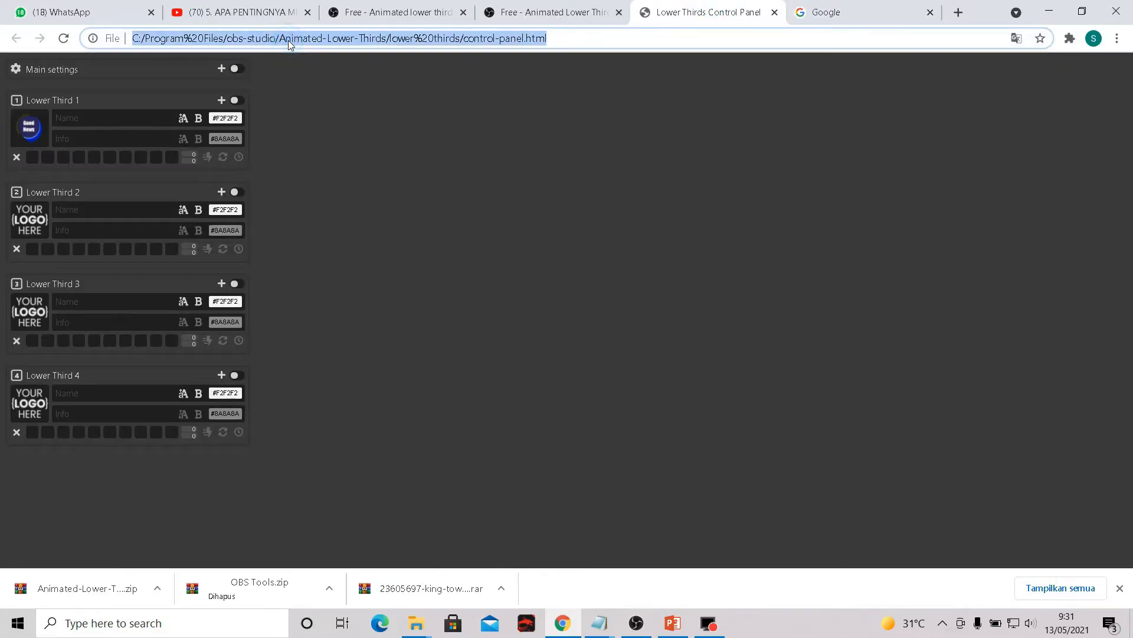
{"action": "right_click", "coordinate": [288, 43]}
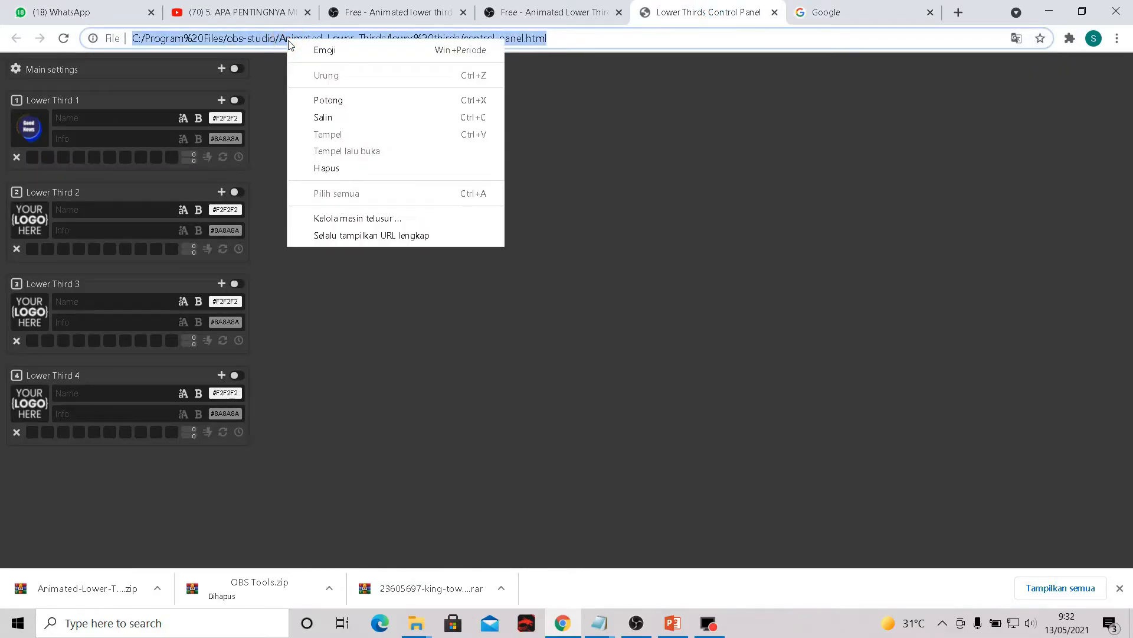
{"action": "left_click", "coordinate": [377, 117]}
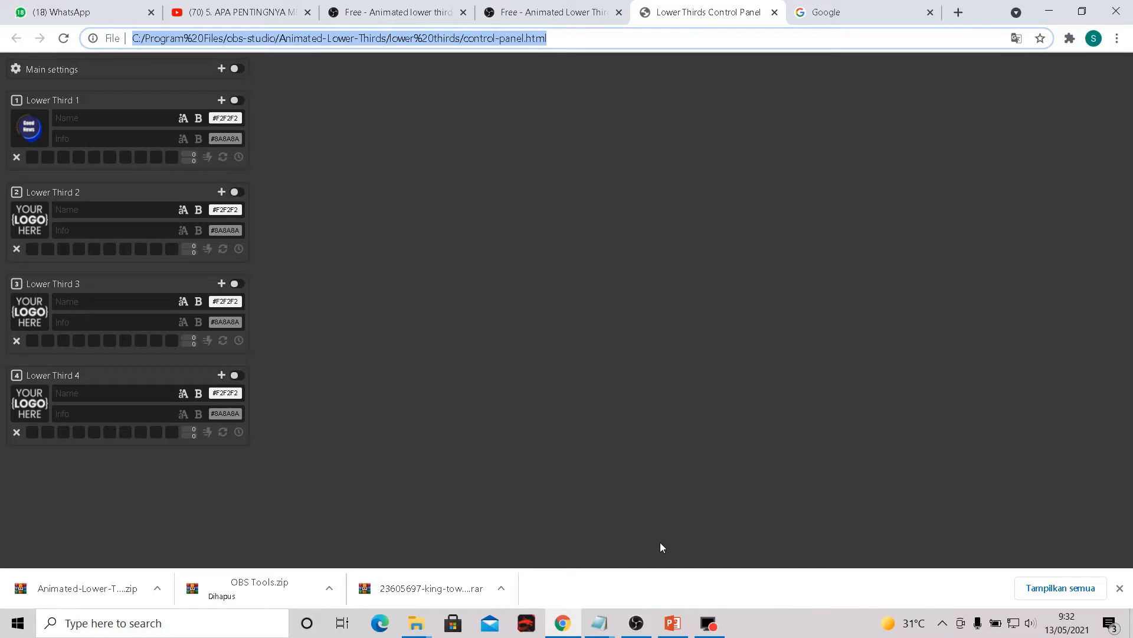
- Switch to OBS Studio and open the Custom Browser Docks settings
{"action": "left_click", "coordinate": [636, 623]}
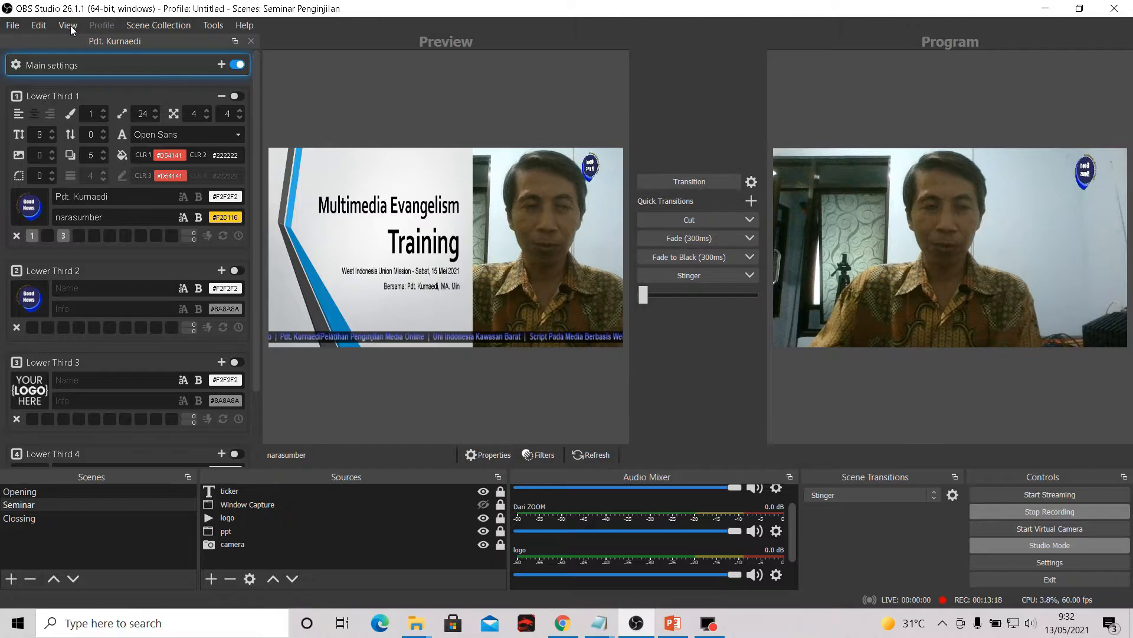
{"action": "left_click", "coordinate": [70, 26]}
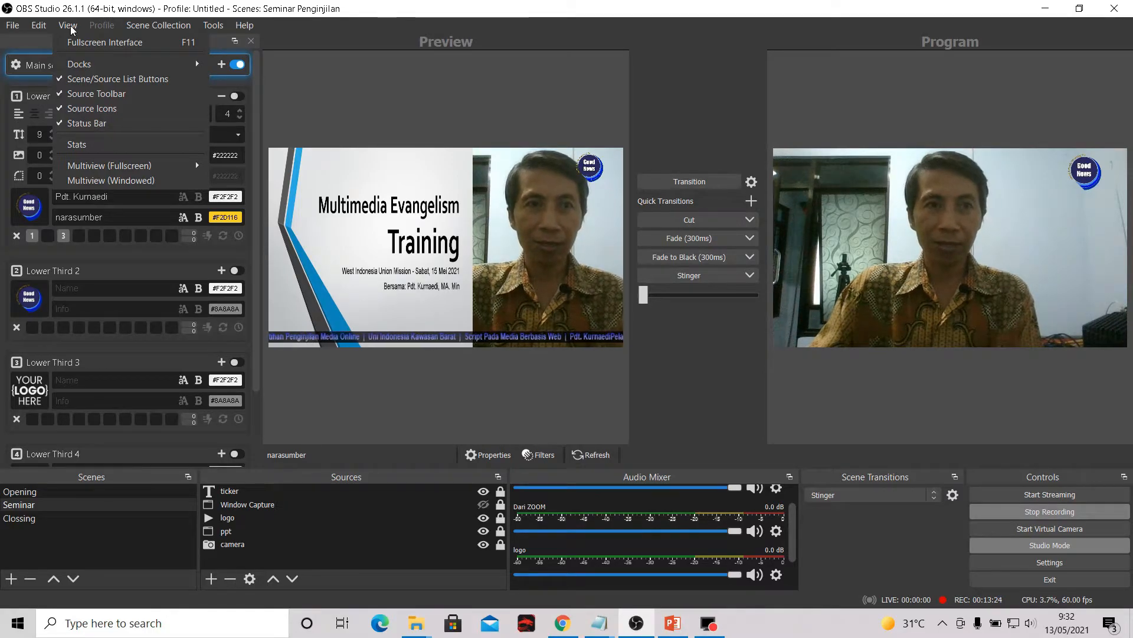
{"action": "mouse_move", "coordinate": [84, 62]}
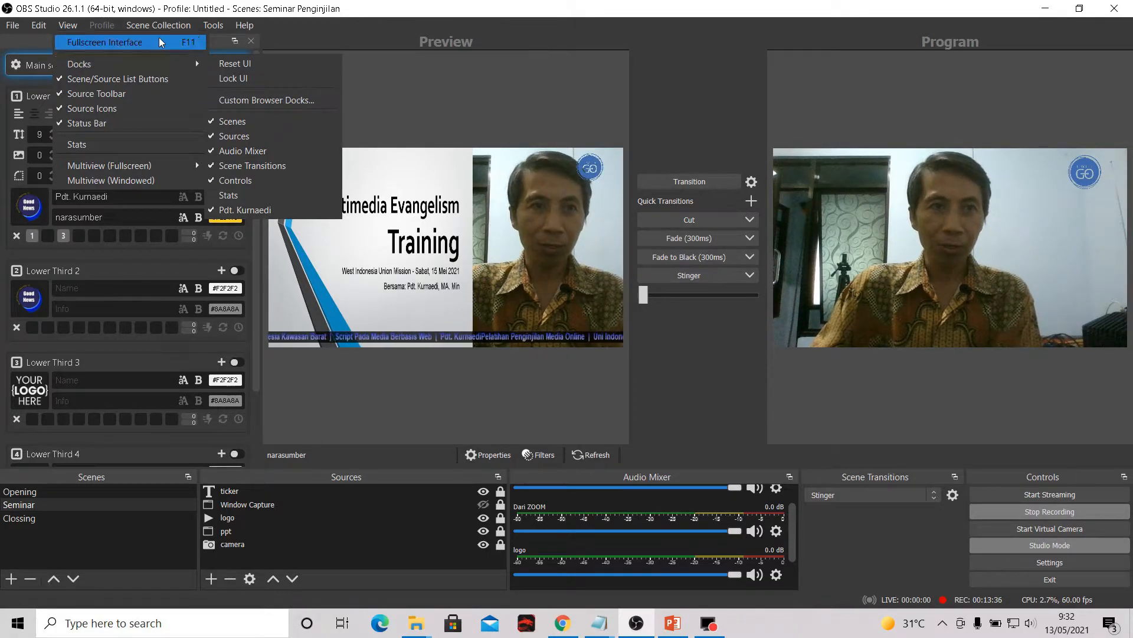
{"action": "mouse_move", "coordinate": [15, 28]}
{"action": "left_click", "coordinate": [68, 25]}
{"action": "left_click", "coordinate": [69, 26]}
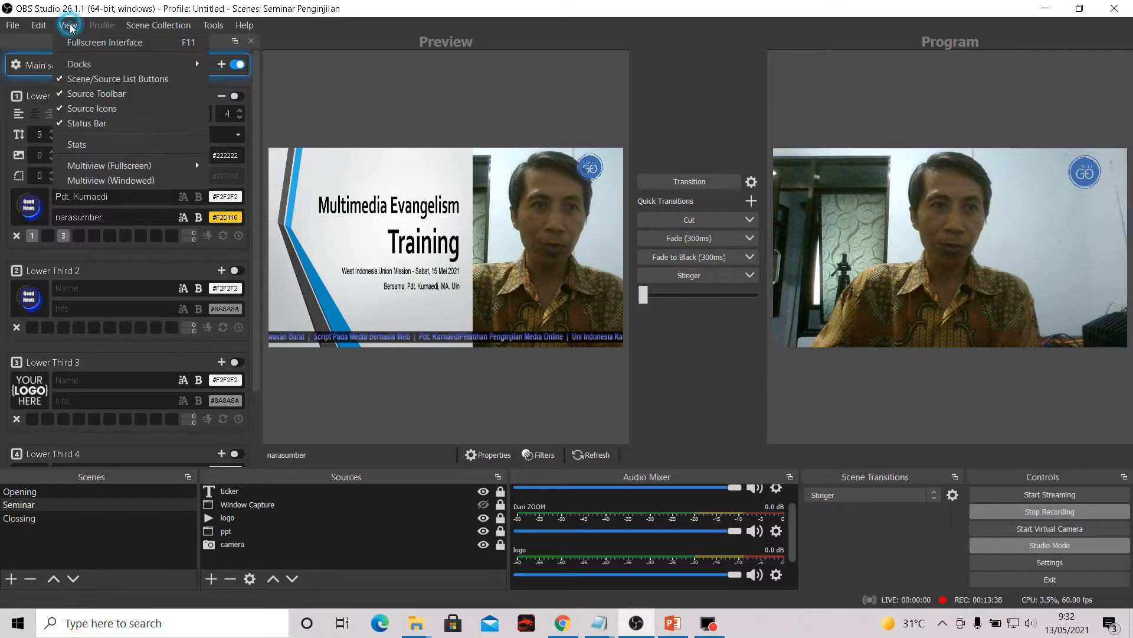
{"action": "mouse_move", "coordinate": [142, 64]}
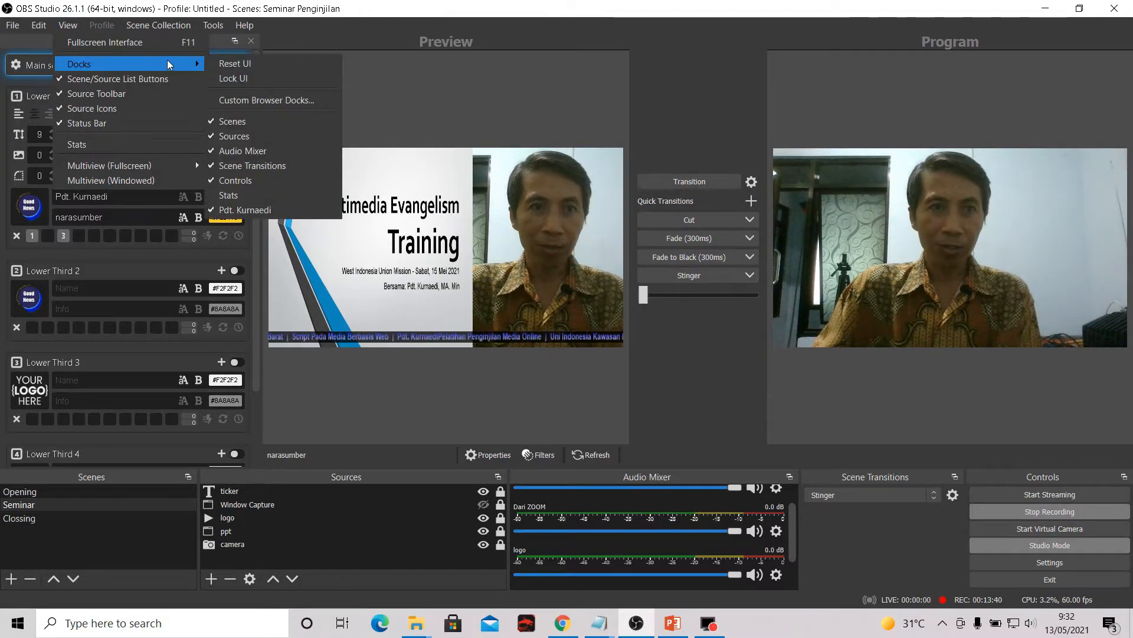
{"action": "left_click", "coordinate": [277, 101]}
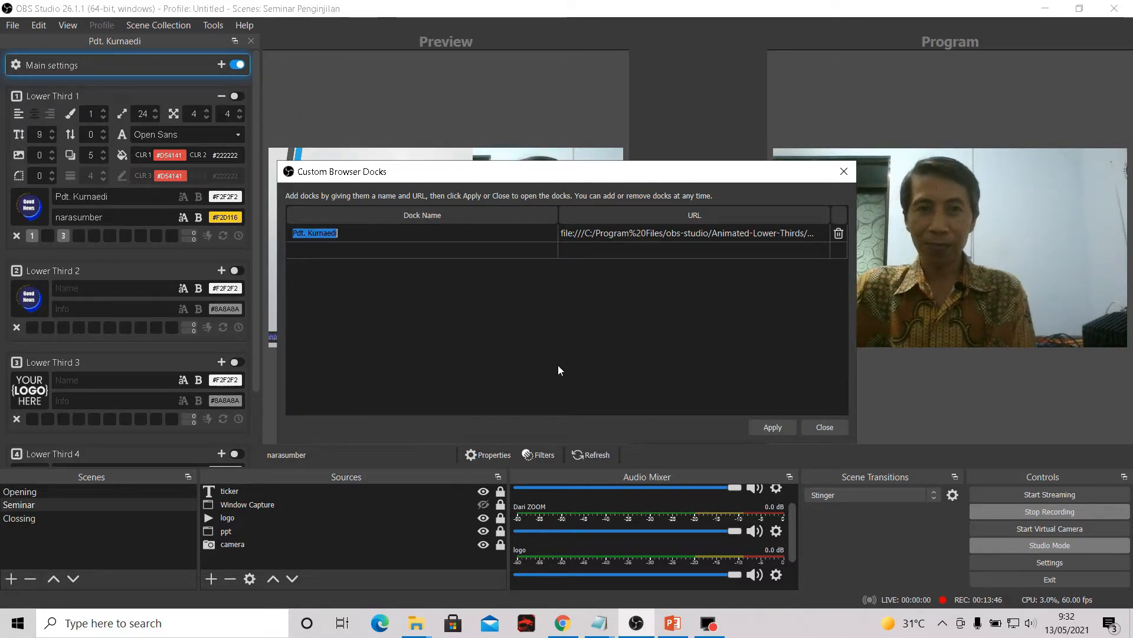
- Examine the name and control-panel.html URL of the existing custom browser dock, and close the dialog without editing them
{"action": "left_click", "coordinate": [343, 234]}
{"action": "key", "text": "ctrl+a"}
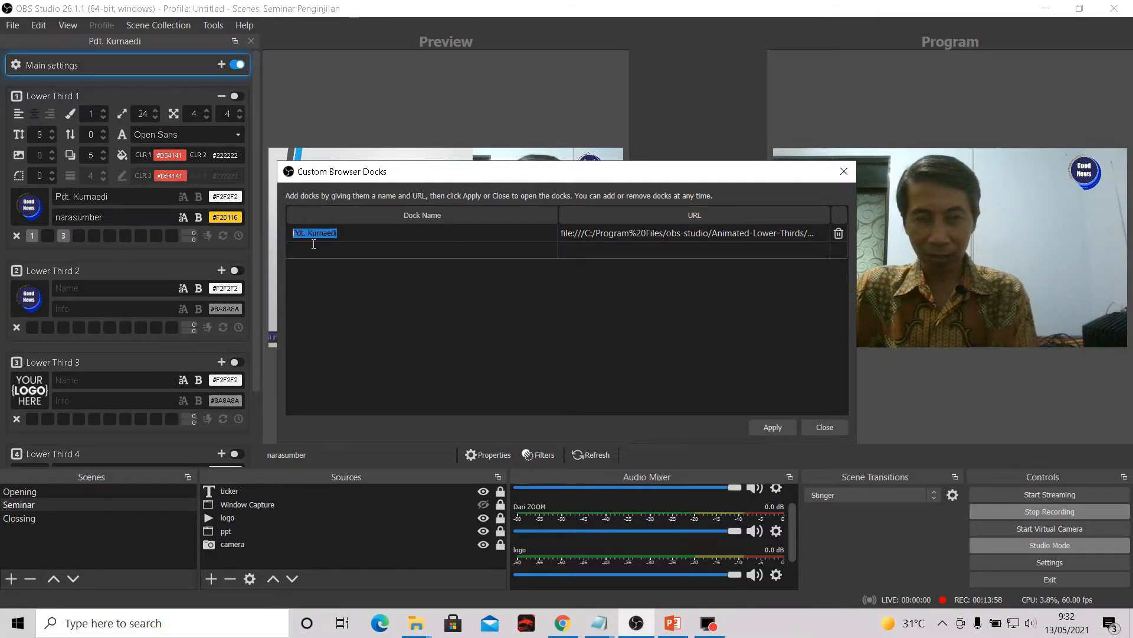
{"action": "left_click", "coordinate": [342, 239]}
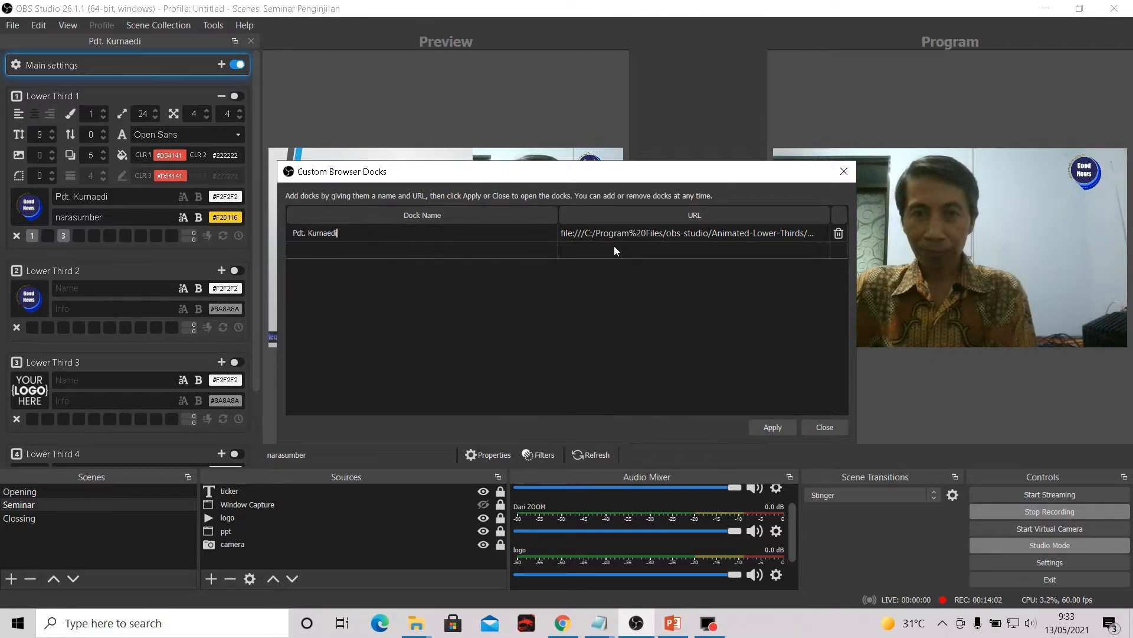
{"action": "double_click", "coordinate": [682, 233]}
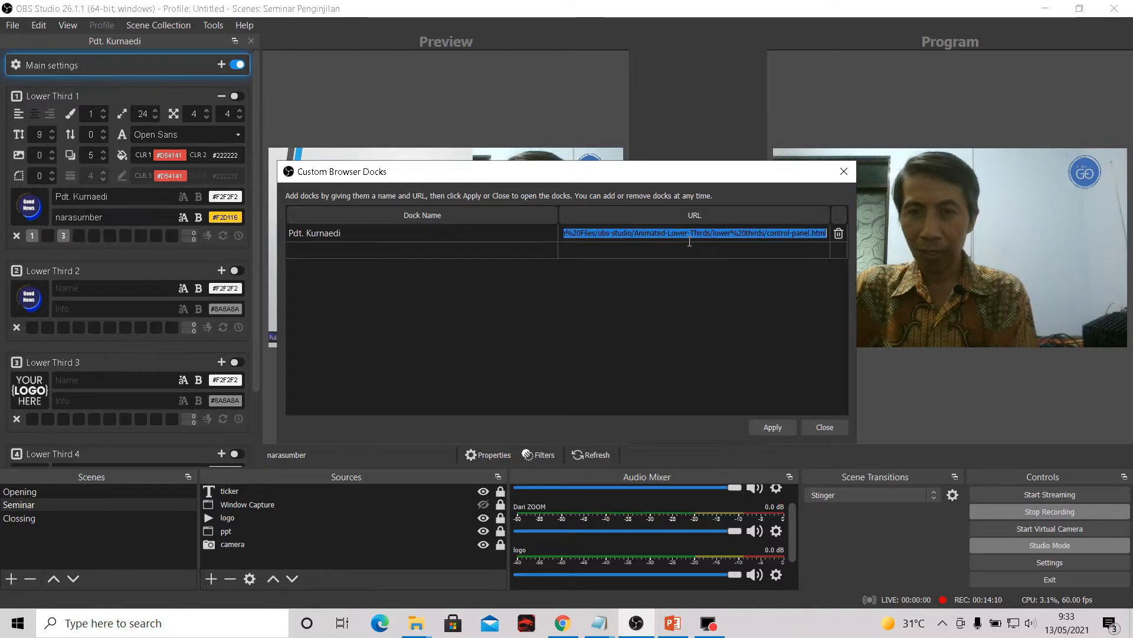
{"action": "right_click", "coordinate": [684, 236]}
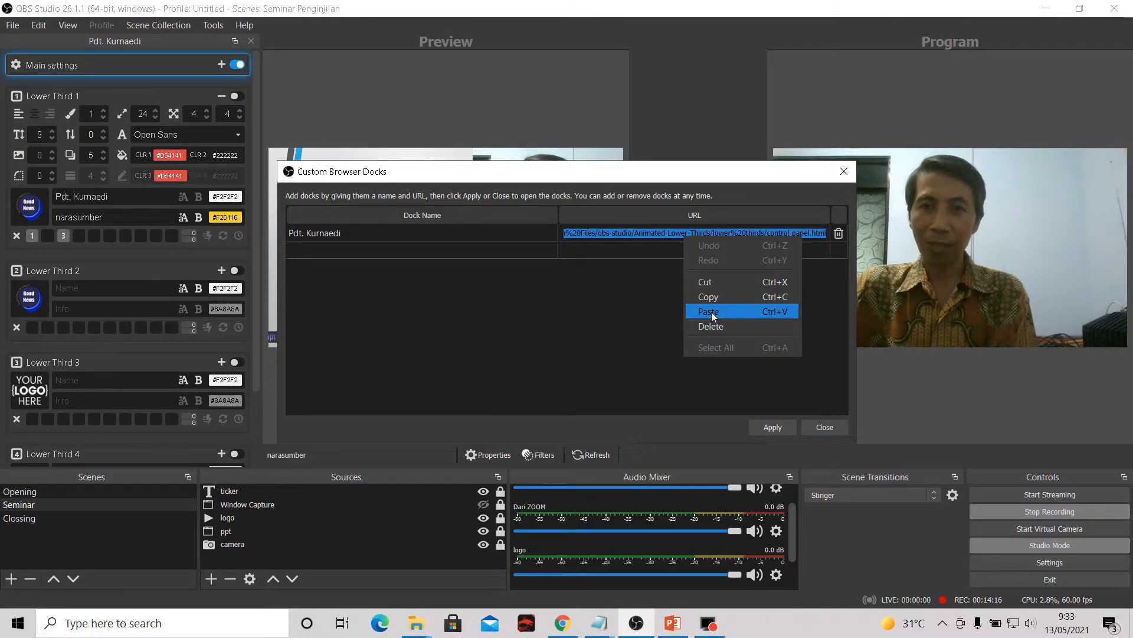
{"action": "left_click", "coordinate": [649, 177]}
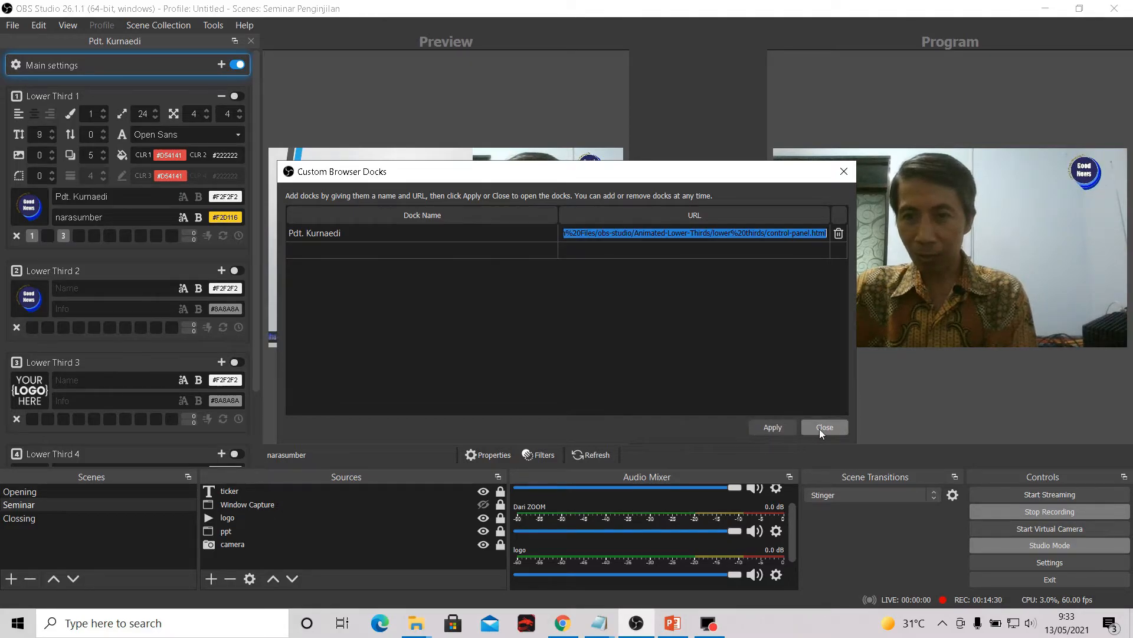
{"action": "left_click", "coordinate": [845, 171]}
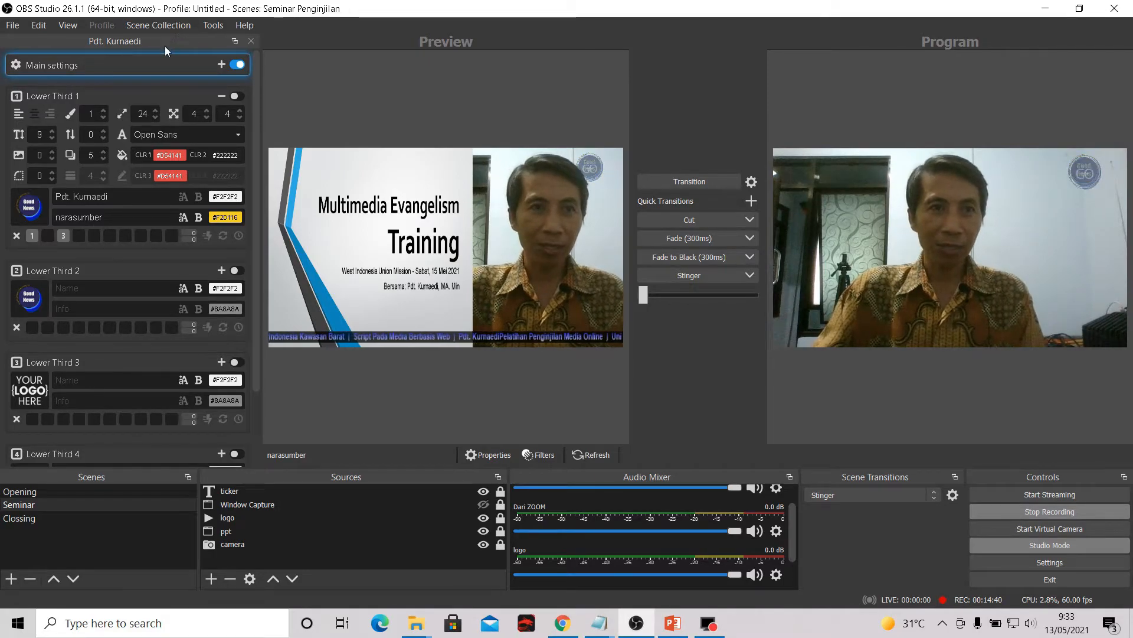
- Float the lower thirds control dock over the workspace, move it around, and dock it back beside the preview
{"action": "left_click_drag", "start_coordinate": [164, 46], "coordinate": [568, 123]}
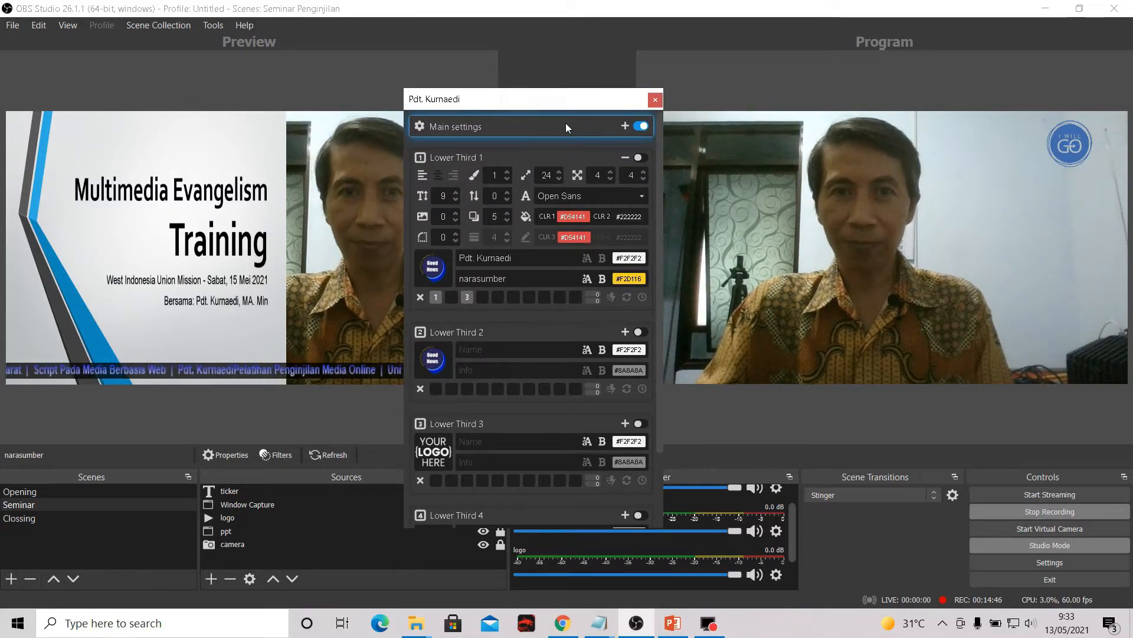
{"action": "left_click_drag", "start_coordinate": [568, 104], "coordinate": [517, 118]}
{"action": "left_click_drag", "start_coordinate": [1004, 278], "coordinate": [149, 43]}
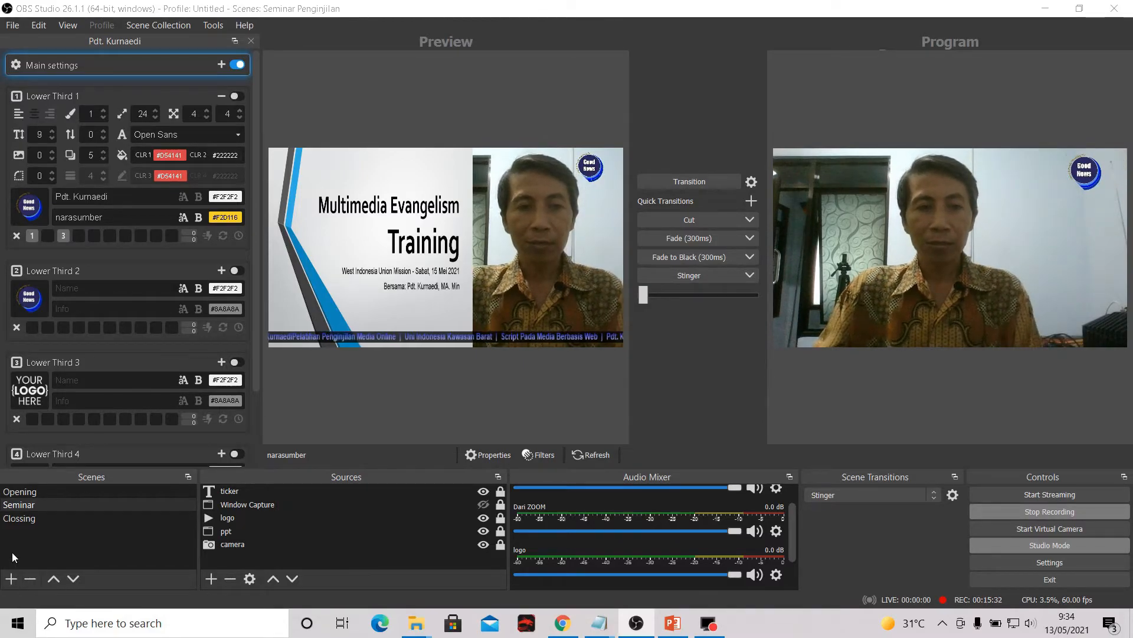
- View the Opening, Seminar and Clossing scenes in the preview and return to the Opening scene
{"action": "left_click", "coordinate": [81, 493]}
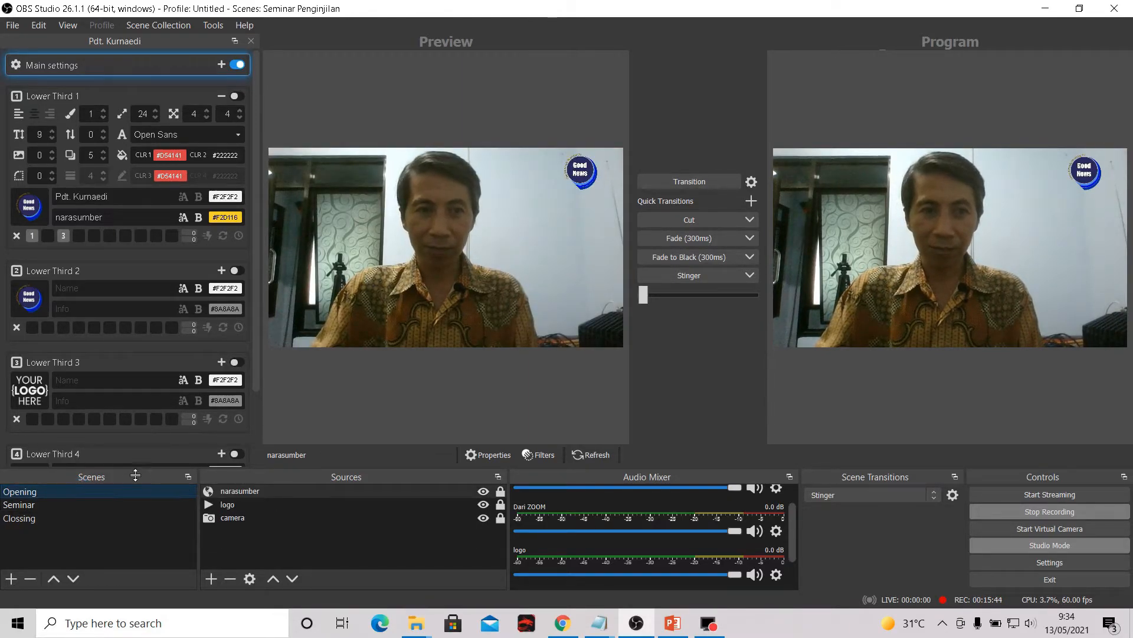
{"action": "left_click", "coordinate": [112, 503]}
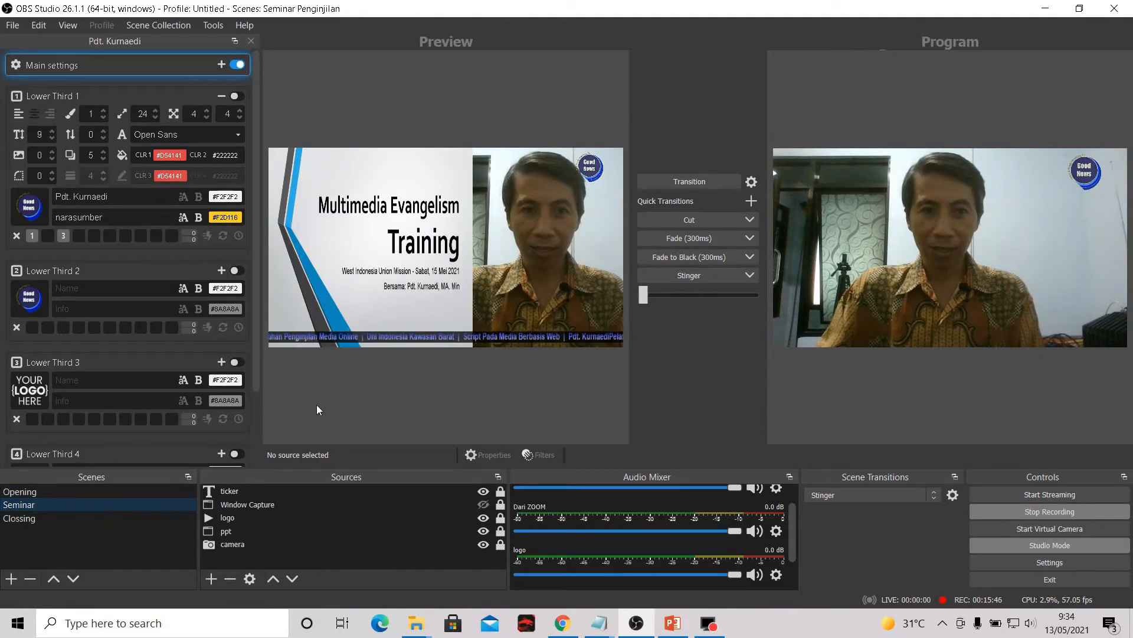
{"action": "left_click", "coordinate": [73, 522]}
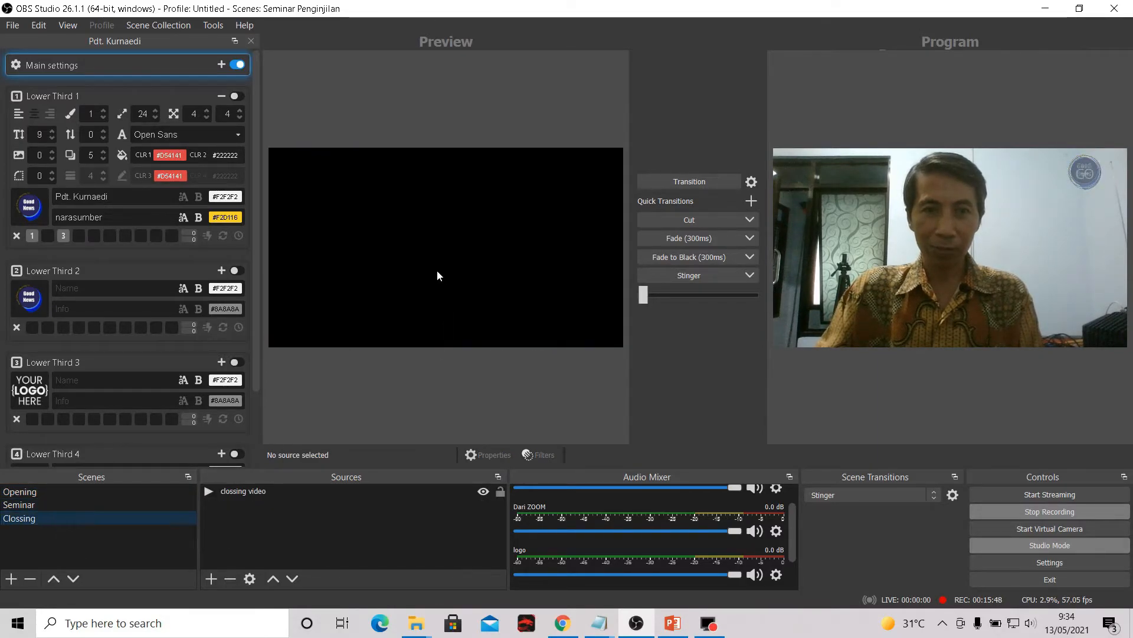
{"action": "left_click", "coordinate": [97, 491]}
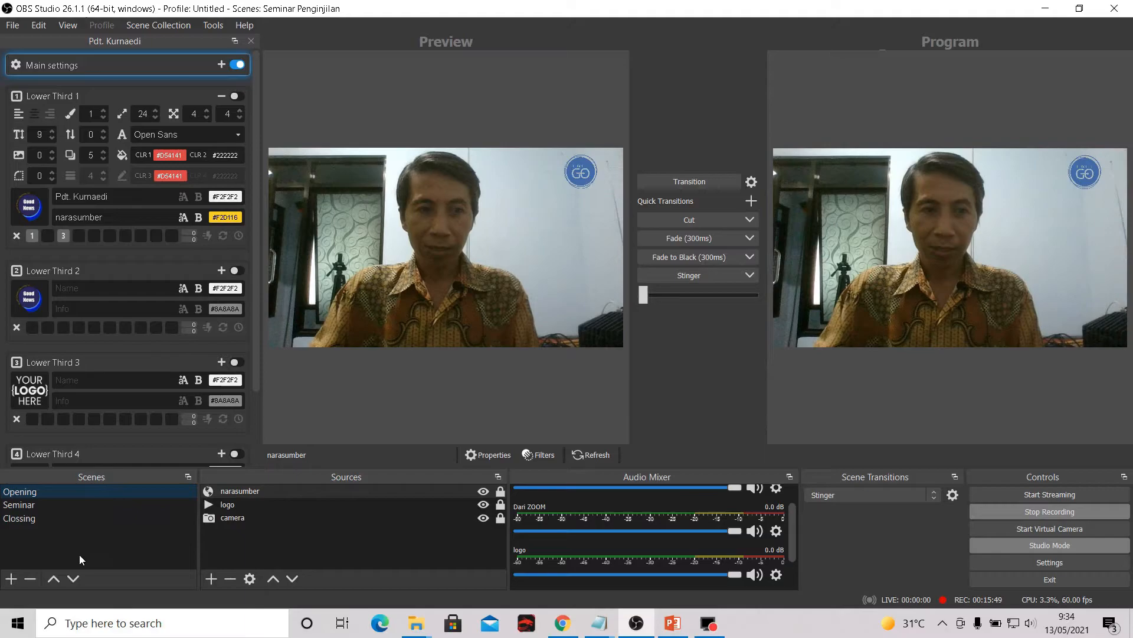
- Add a new scene named Percobaan
{"action": "left_click", "coordinate": [9, 583]}
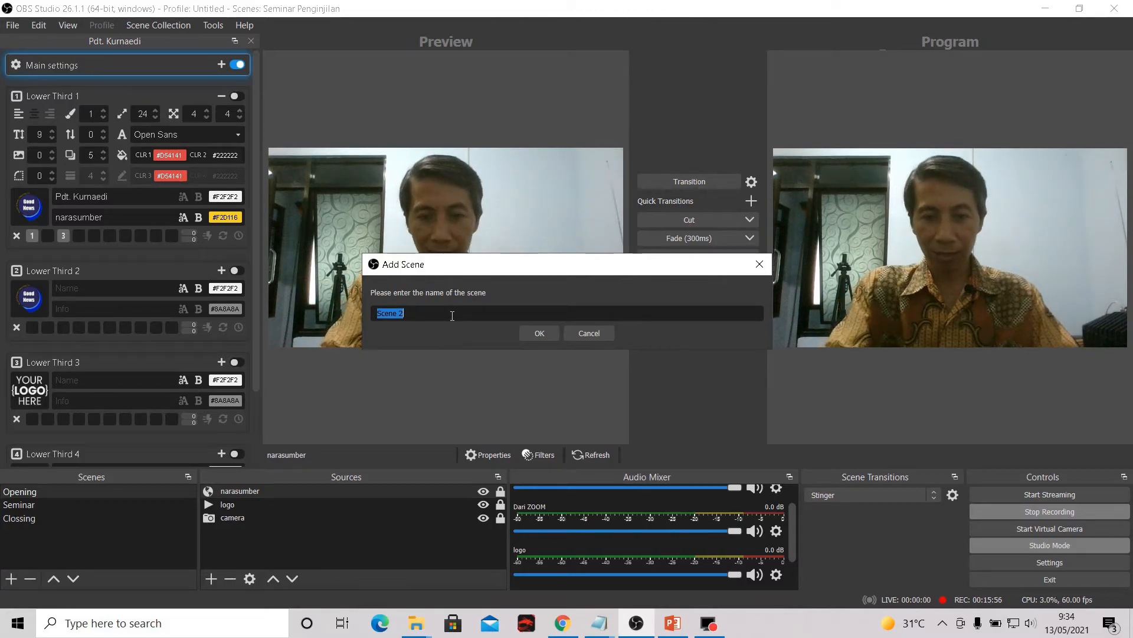
{"action": "type", "text": "Percobaan"}
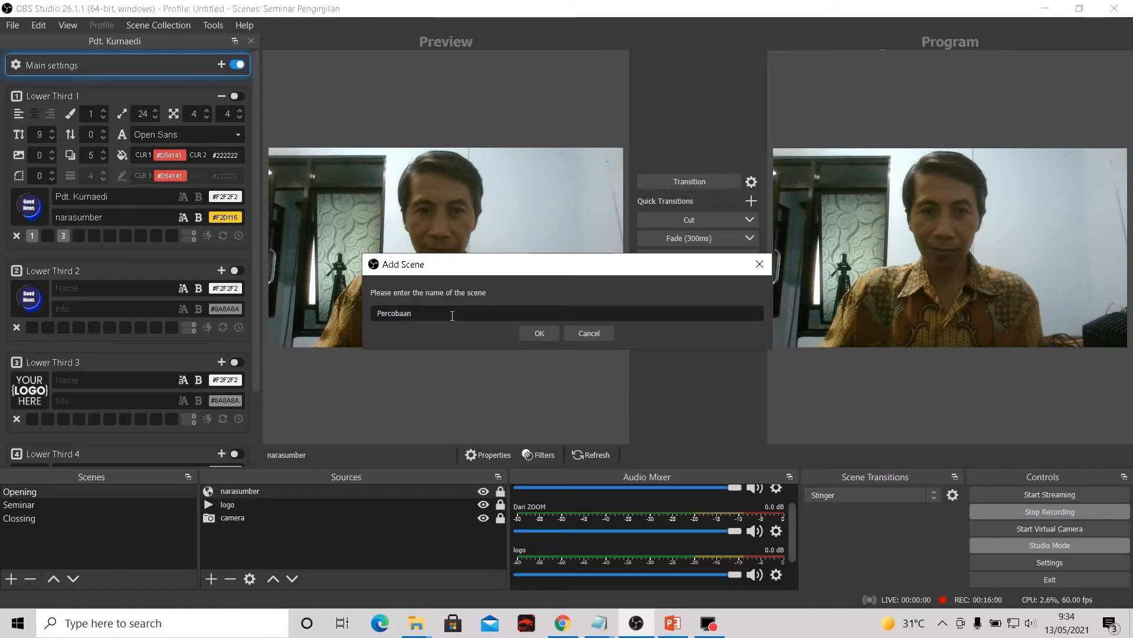
{"action": "left_click", "coordinate": [526, 333]}
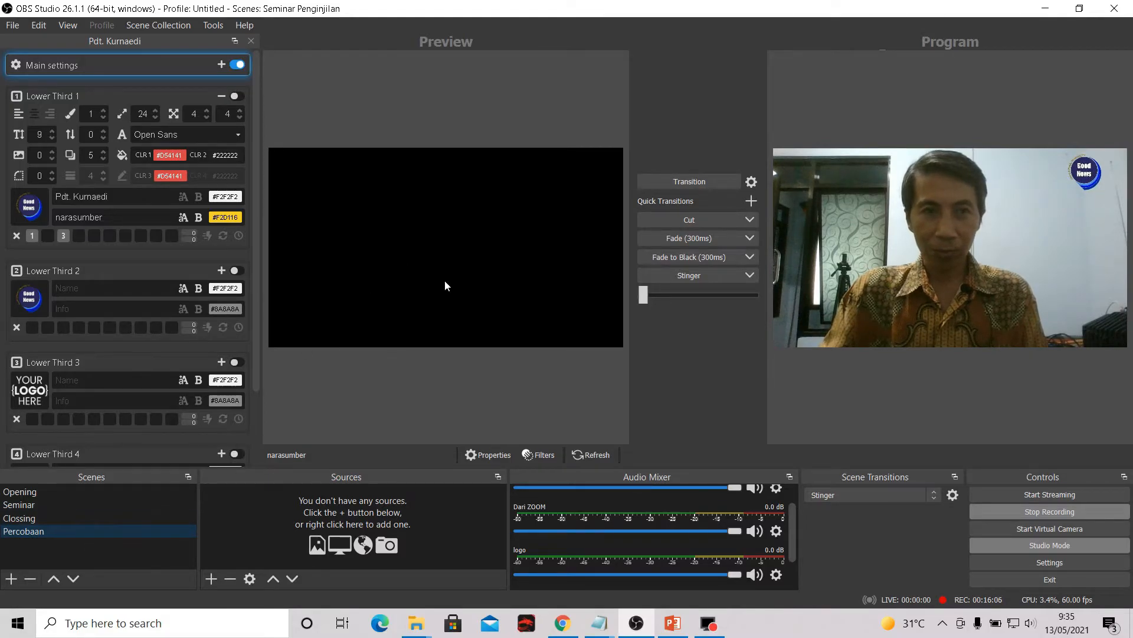
- Try to add a new Browser source named Percobaan to the Percobaan scene
{"action": "left_click", "coordinate": [213, 583]}
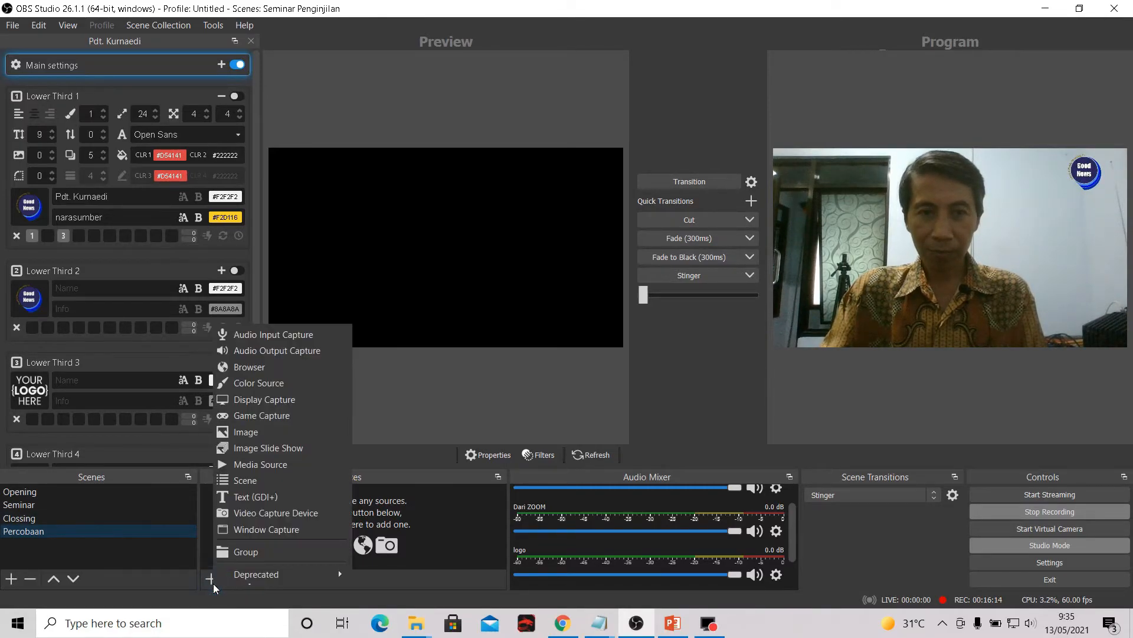
{"action": "left_click", "coordinate": [297, 375]}
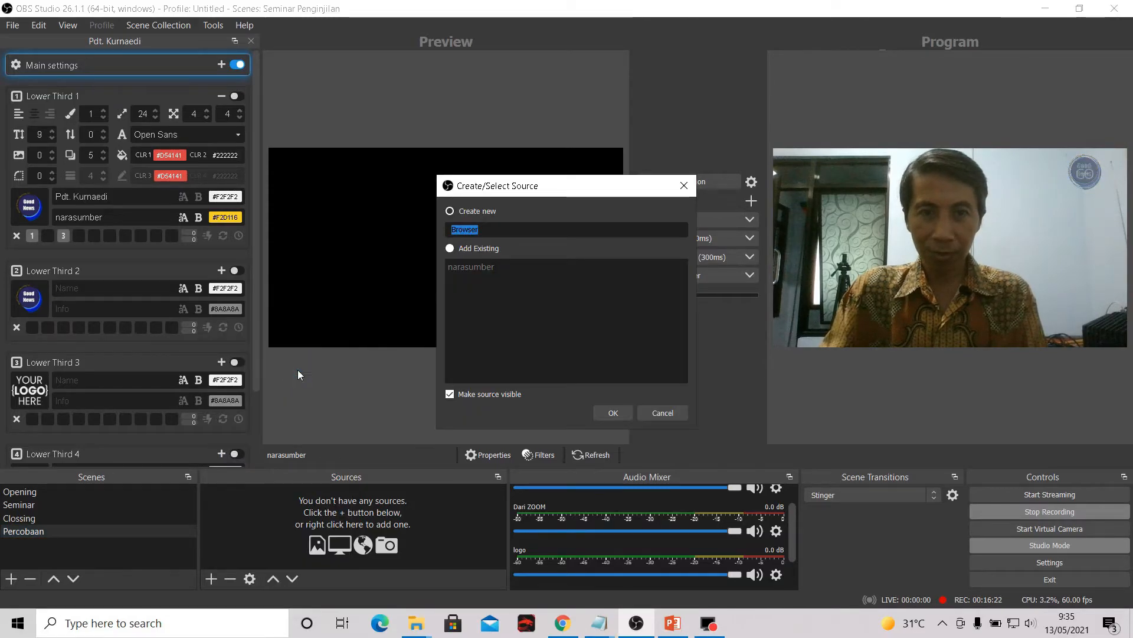
{"action": "left_click", "coordinate": [508, 234]}
{"action": "double_click", "coordinate": [508, 234]}
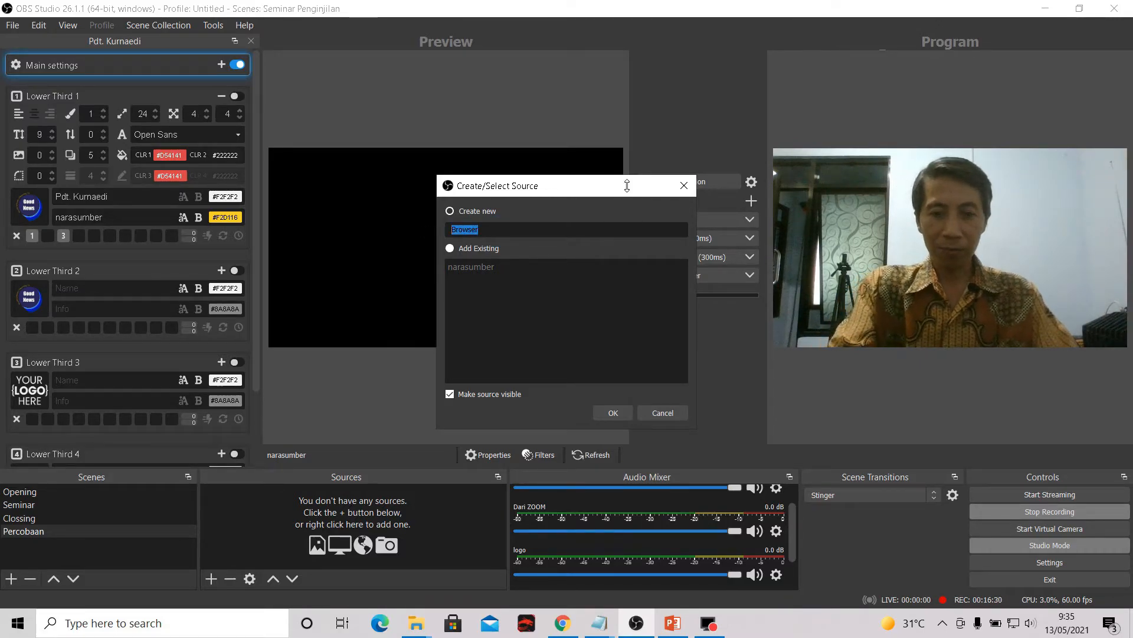
{"action": "type", "text": "Percobaan"}
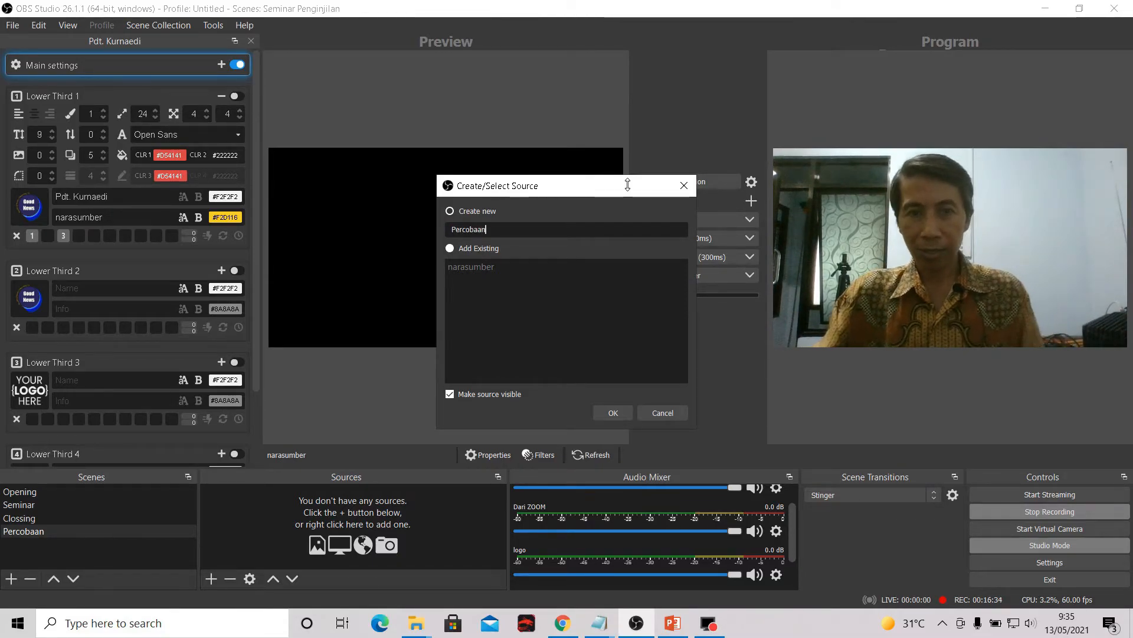
{"action": "left_click", "coordinate": [614, 412]}
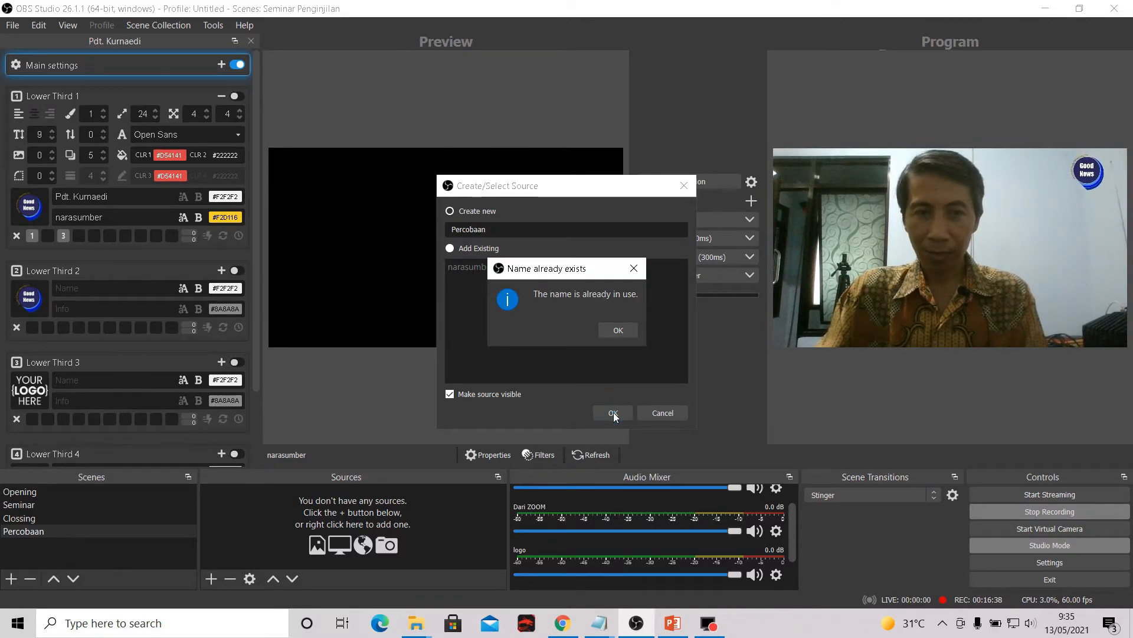
{"action": "left_click", "coordinate": [625, 333]}
- Name the new Browser source Coba and create it
{"action": "double_click", "coordinate": [510, 233]}
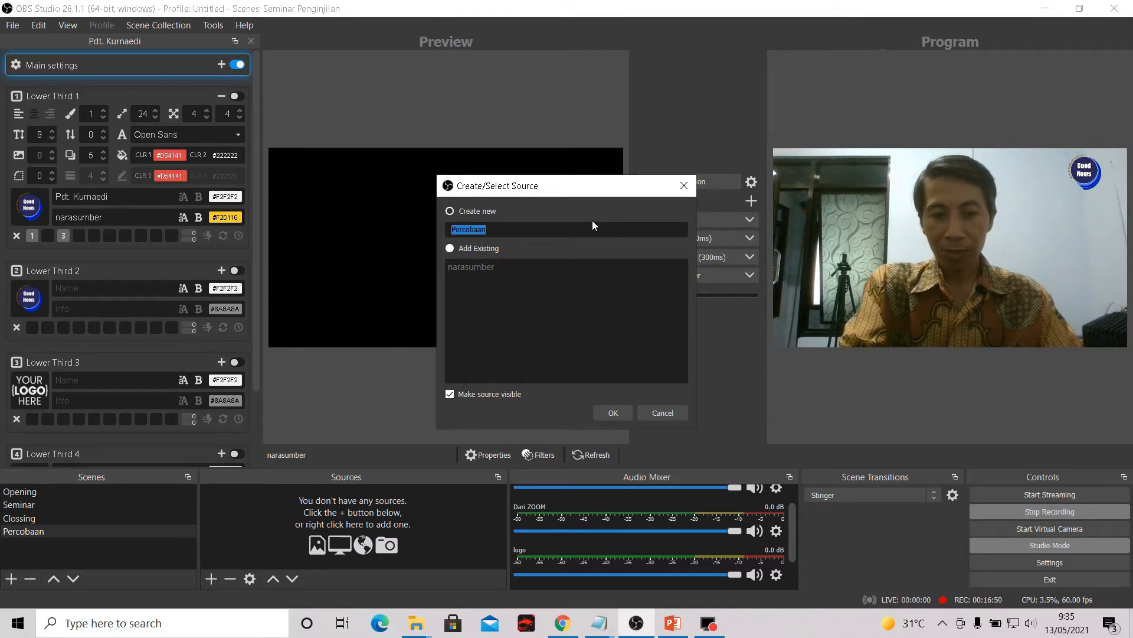
{"action": "type", "text": "c"}
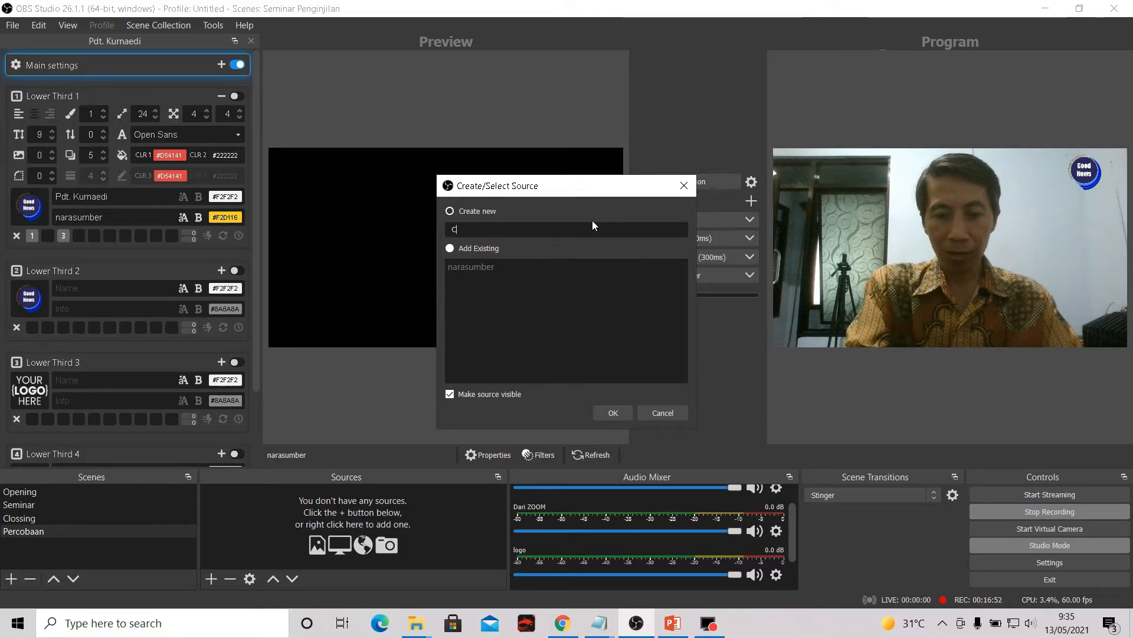
{"action": "type", "text": "oba"}
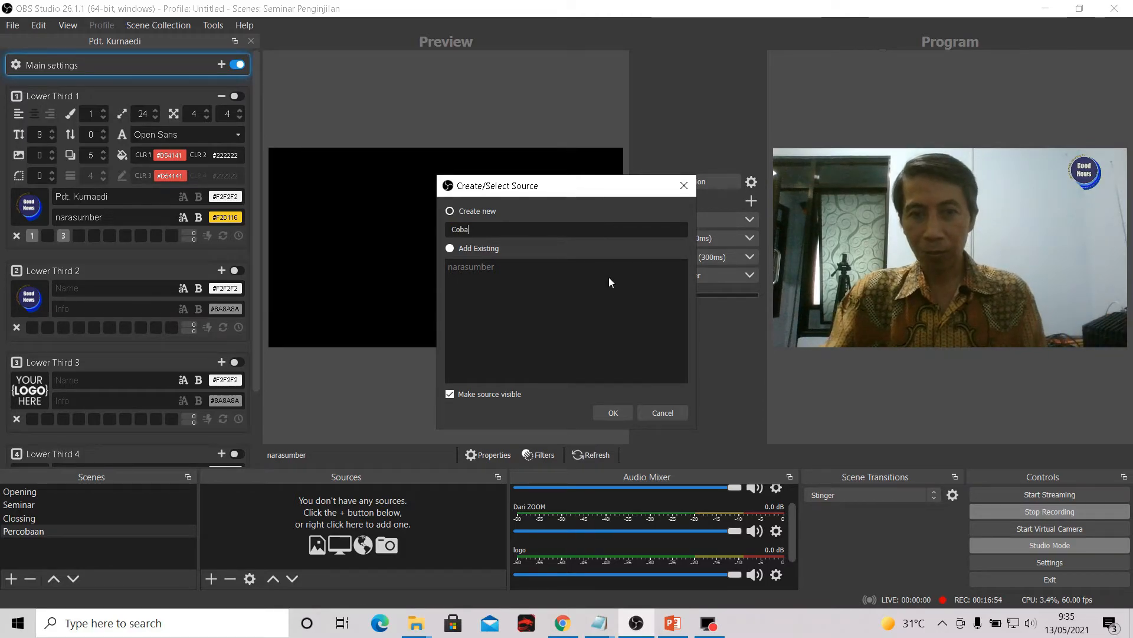
{"action": "left_click", "coordinate": [614, 412]}
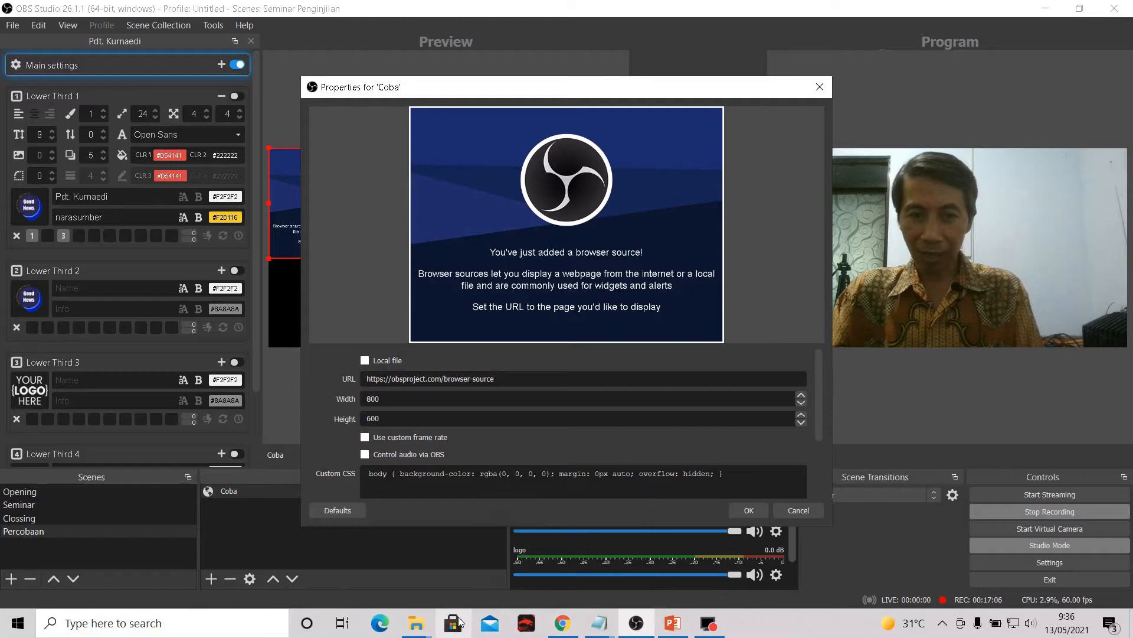
- Switch to File Explorer, open browser-source.html from the lower thirds folder in Chrome, and copy its full file address
{"action": "mouse_move", "coordinate": [416, 623]}
{"action": "left_click", "coordinate": [455, 564]}
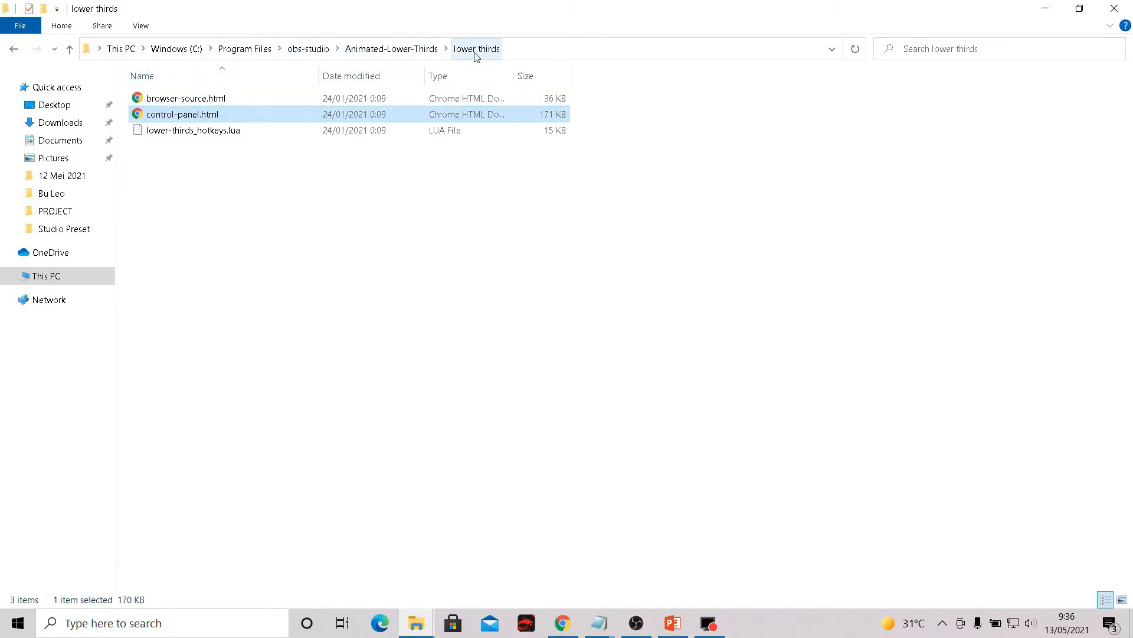
{"action": "left_click", "coordinate": [412, 51]}
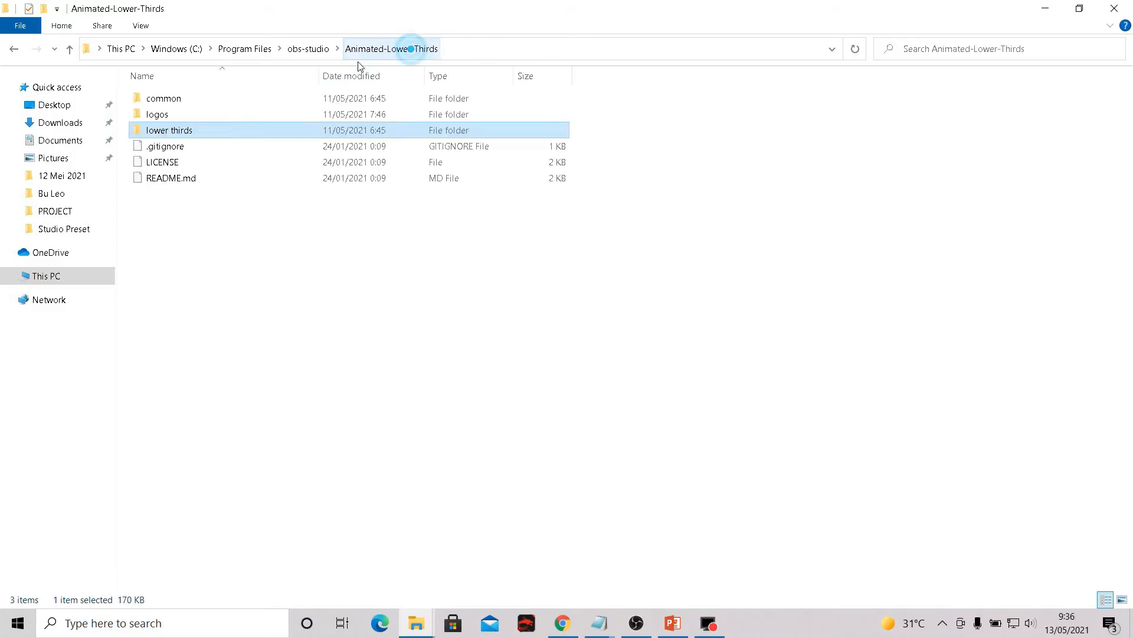
{"action": "double_click", "coordinate": [183, 132]}
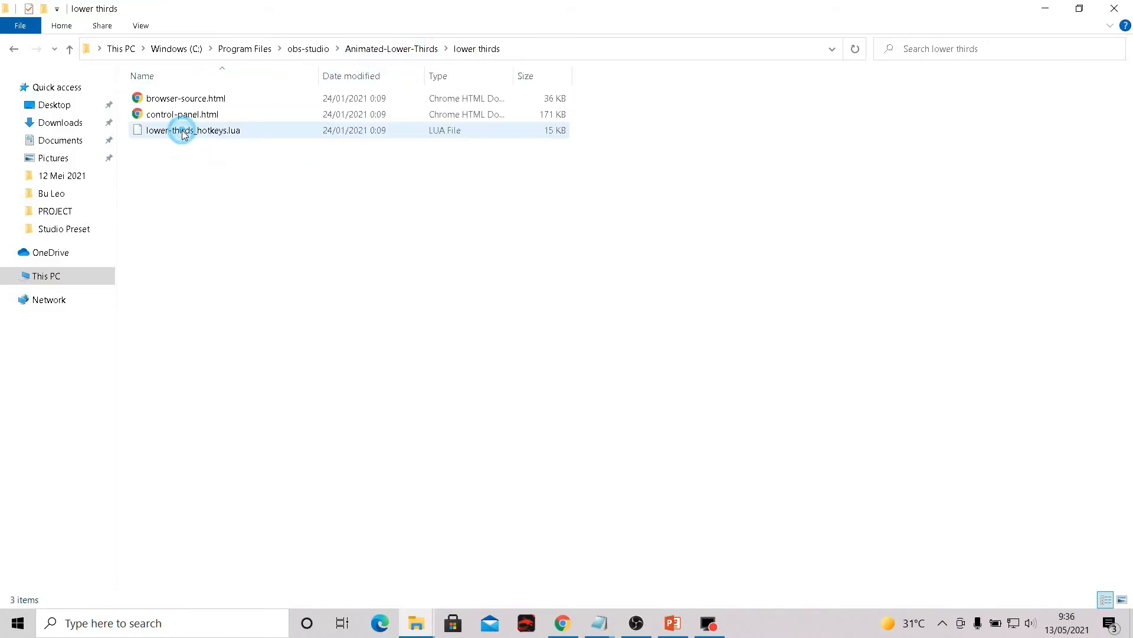
{"action": "double_click", "coordinate": [214, 101]}
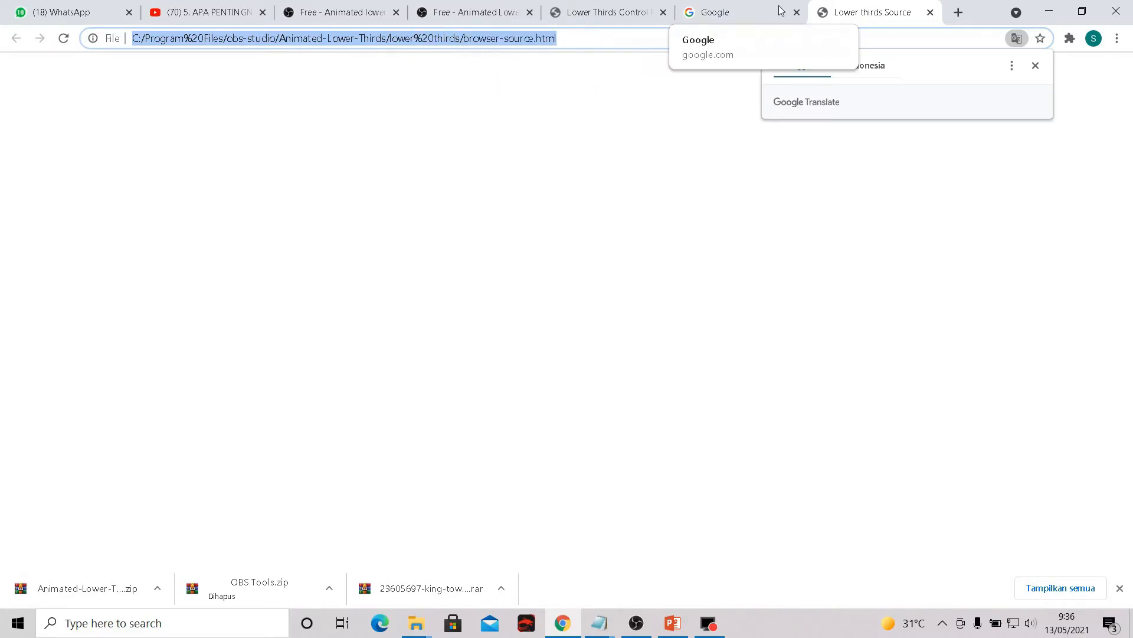
{"action": "right_click", "coordinate": [506, 43]}
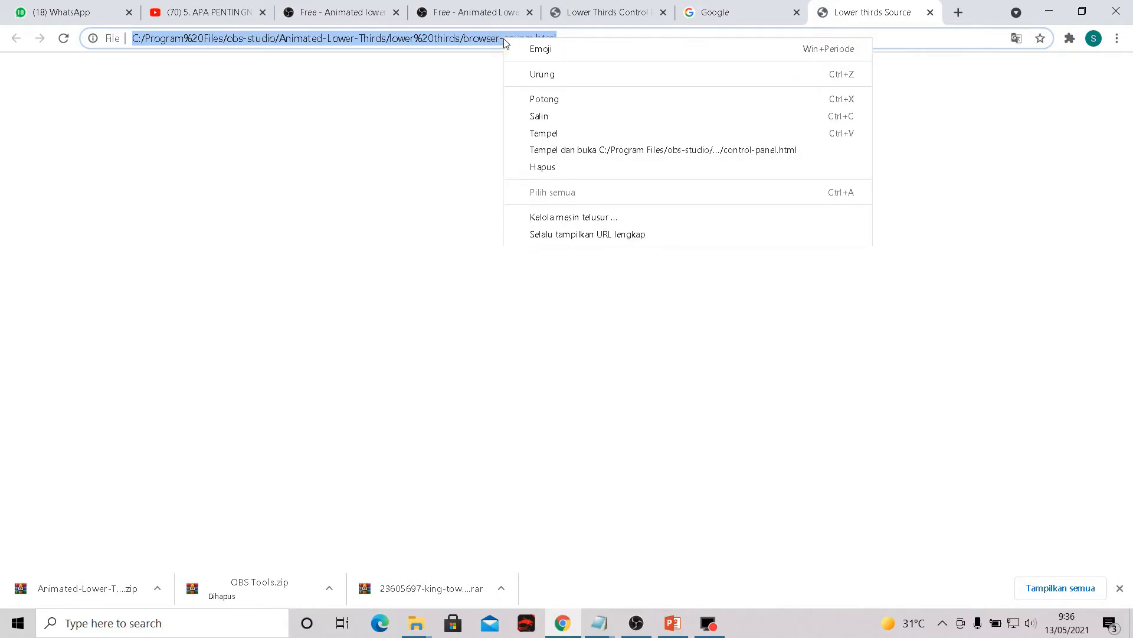
{"action": "left_click", "coordinate": [567, 117]}
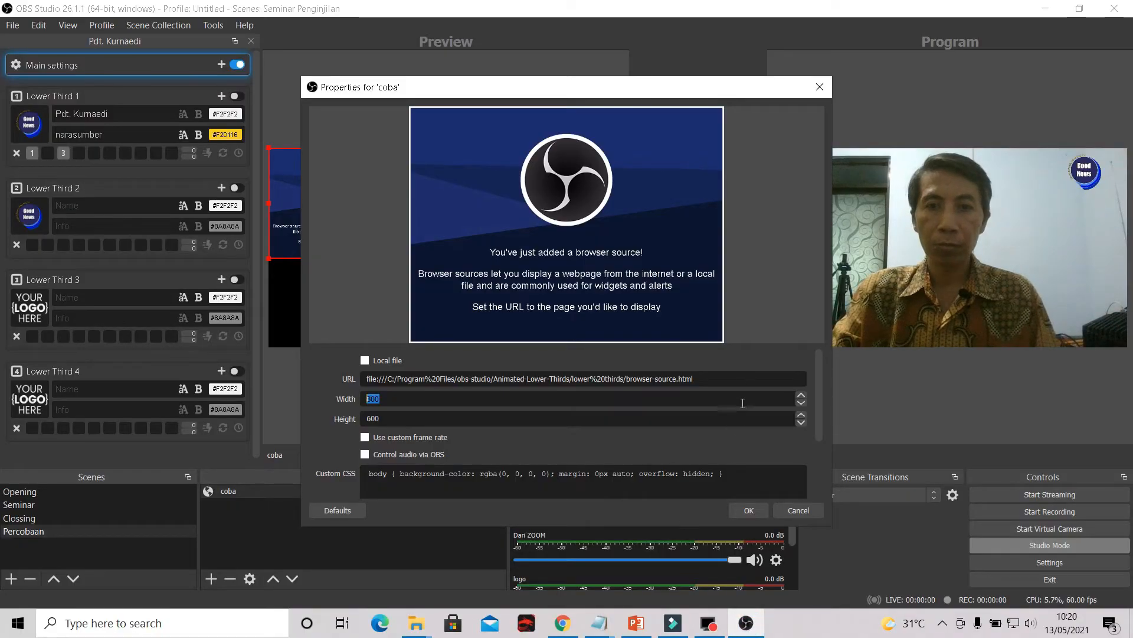
- In the OBS Browser source properties, replace the URL with the copied browser-source.html file address
{"action": "left_click_drag", "start_coordinate": [737, 378], "coordinate": [312, 354]}
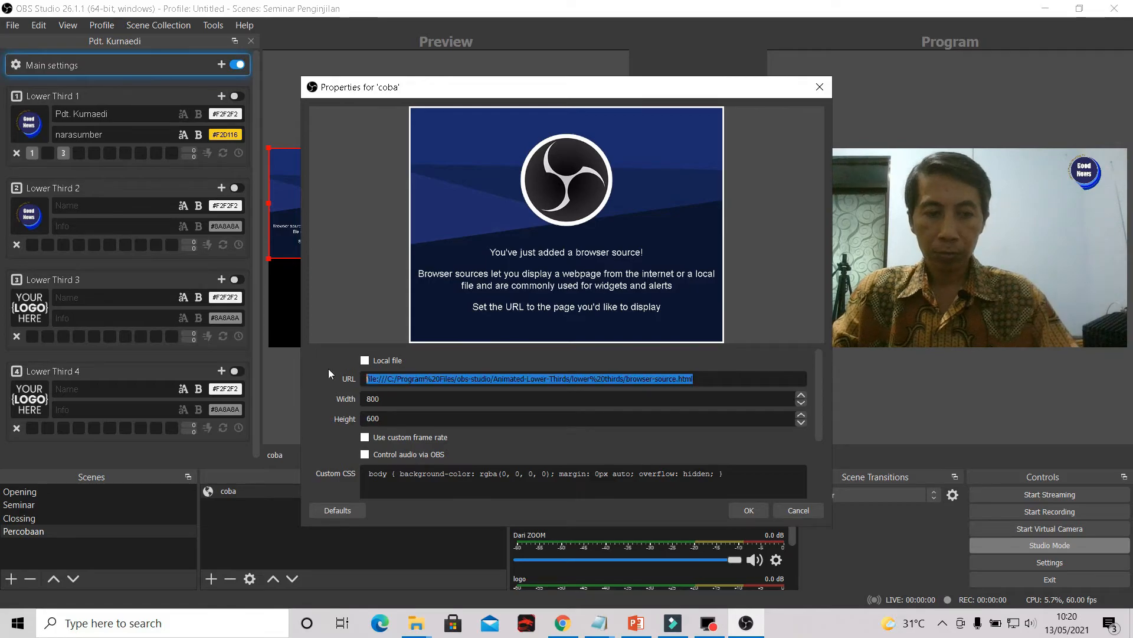
{"action": "right_click", "coordinate": [454, 377]}
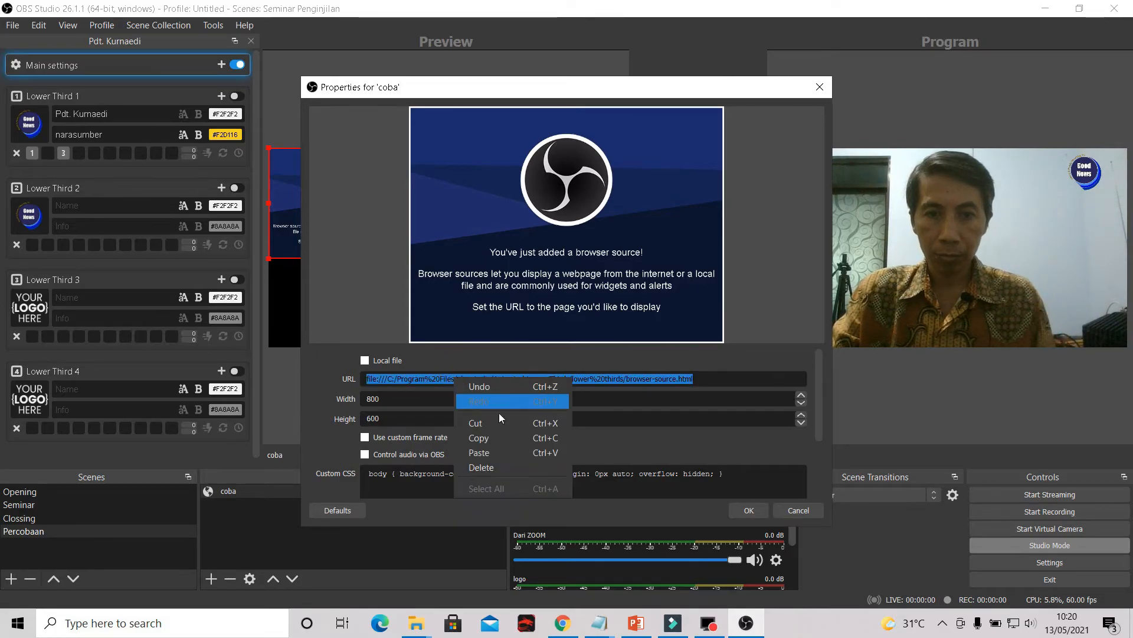
{"action": "left_click", "coordinate": [498, 452]}
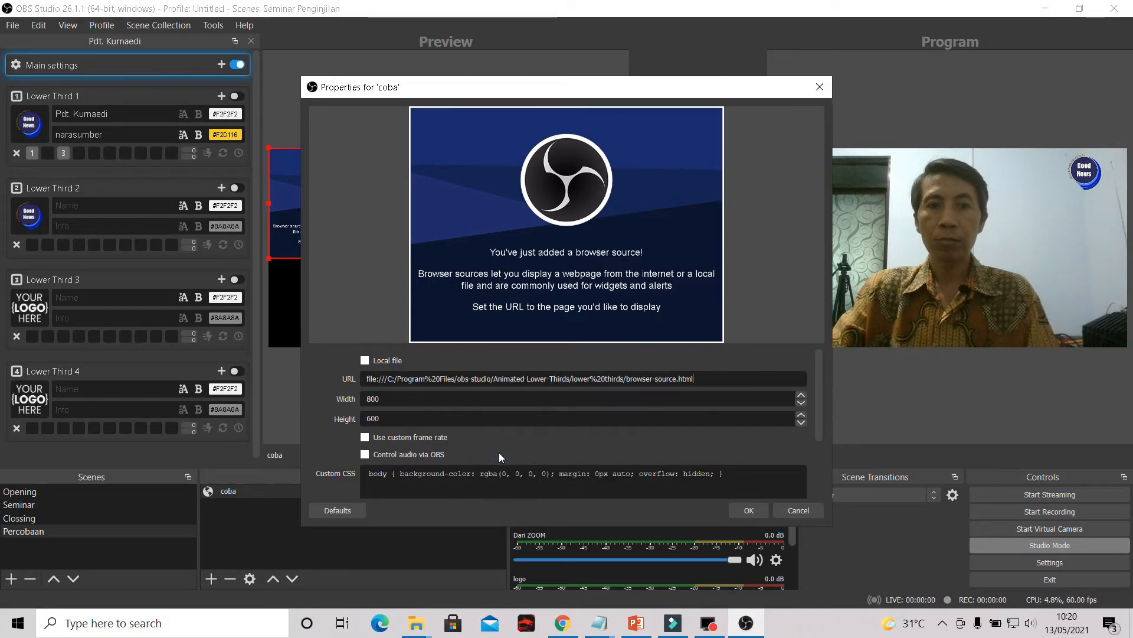
- Set the Browser source's width to 1920 and height to 1080, and clear its custom CSS
{"action": "left_click_drag", "start_coordinate": [395, 406], "coordinate": [345, 402]}
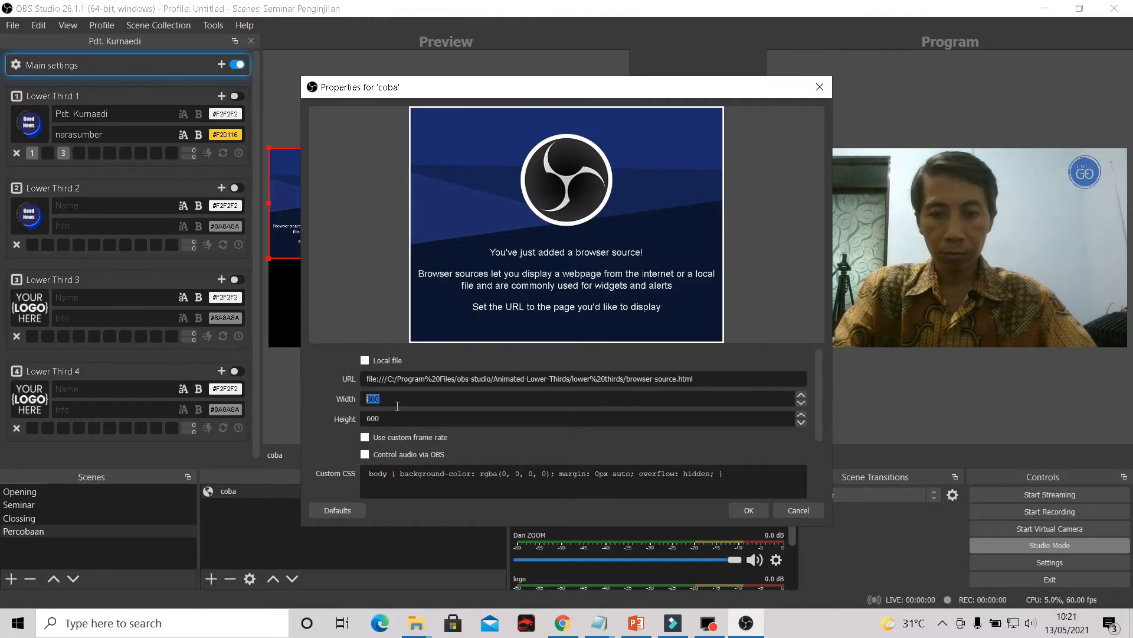
{"action": "type", "text": "1920"}
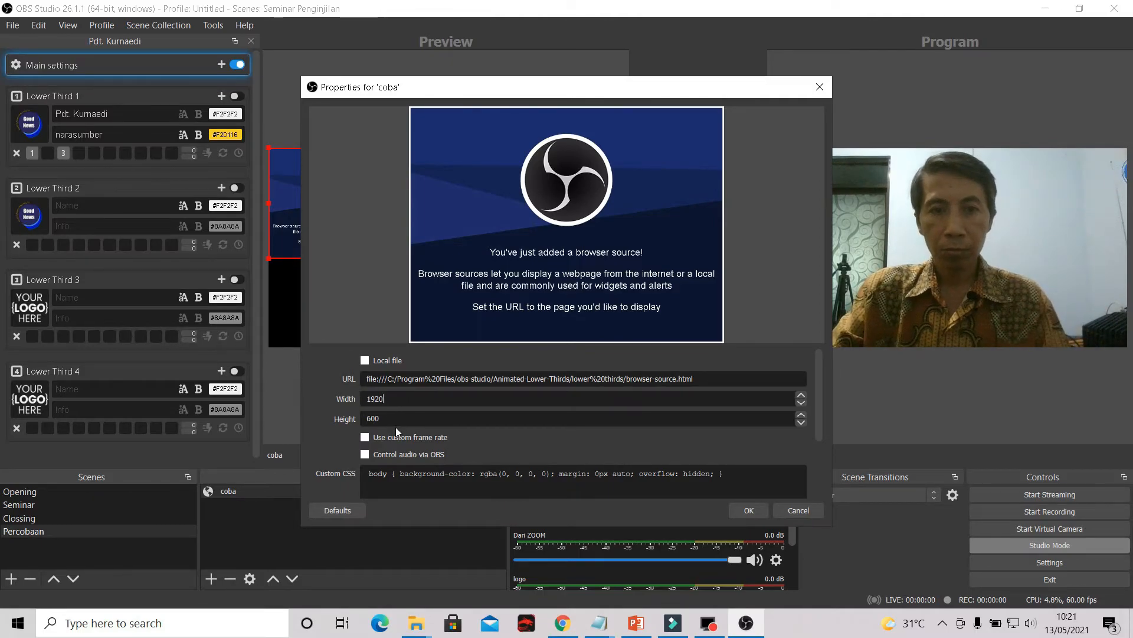
{"action": "double_click", "coordinate": [368, 420]}
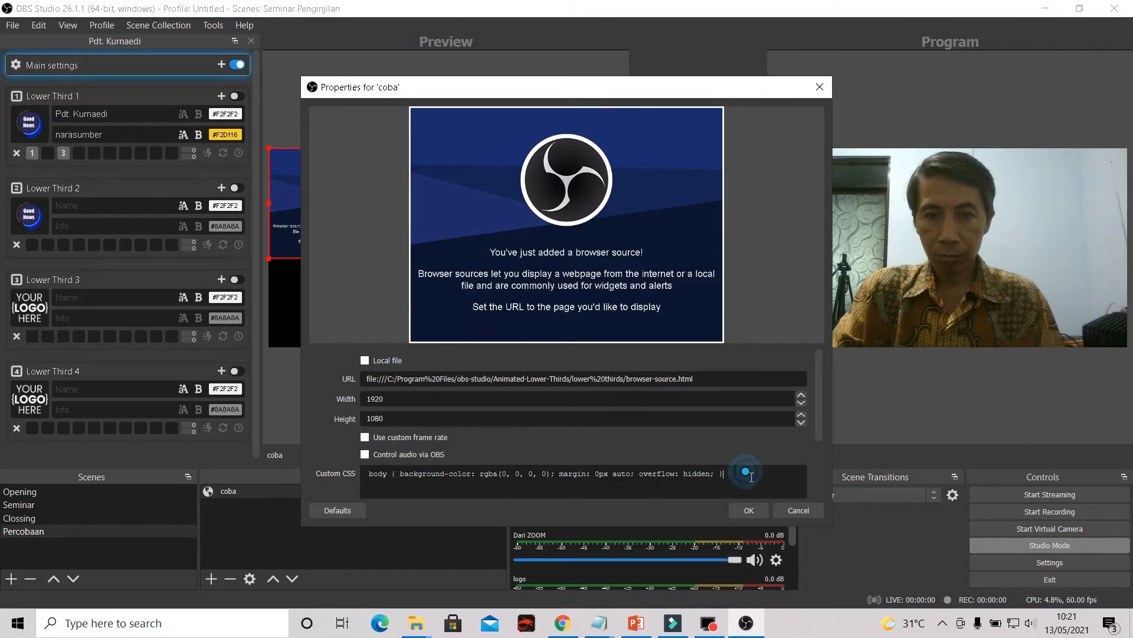
{"action": "triple_click", "coordinate": [524, 469]}
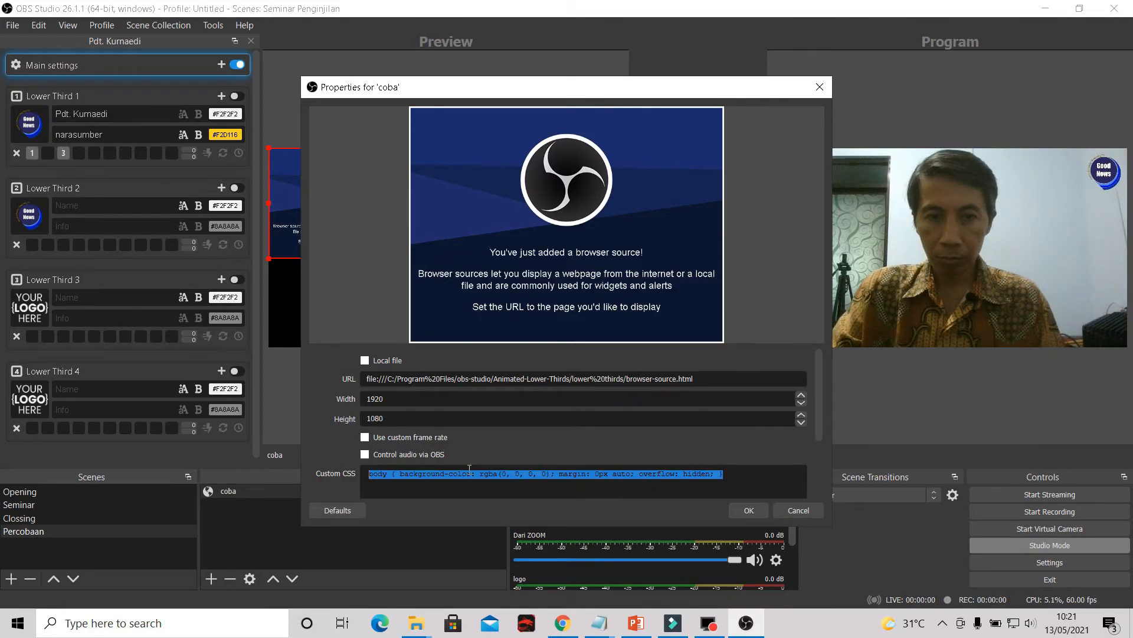
{"action": "key", "text": "BackSpace"}
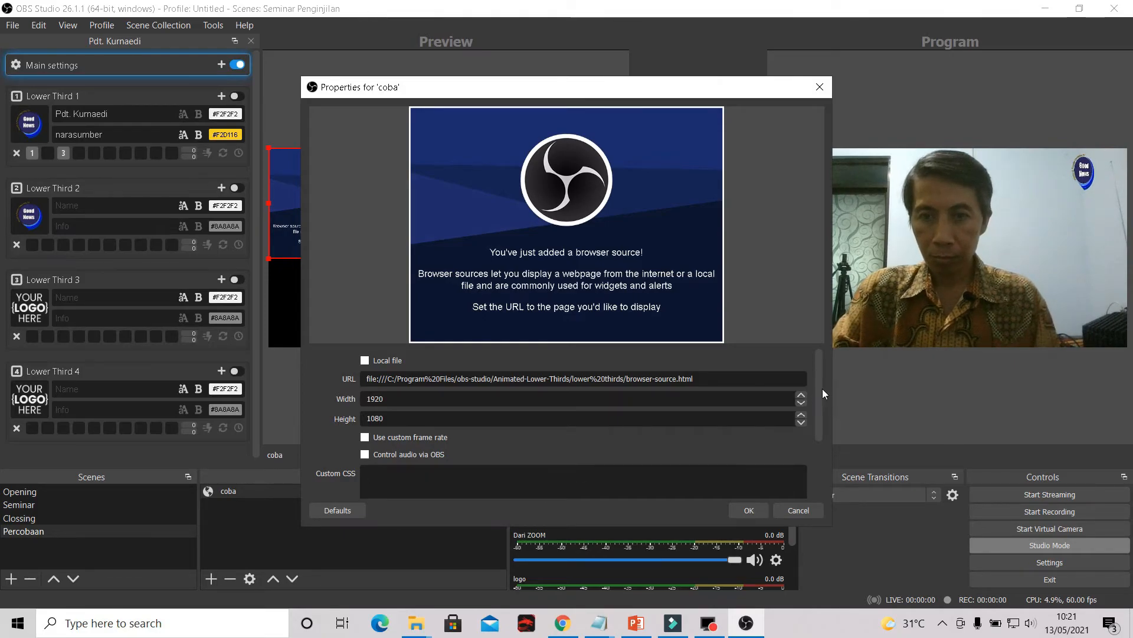
- Enable shutting down the source when not visible and refreshing the browser when the scene becomes active, and accept the properties
{"action": "left_click_drag", "start_coordinate": [823, 388], "coordinate": [834, 453]}
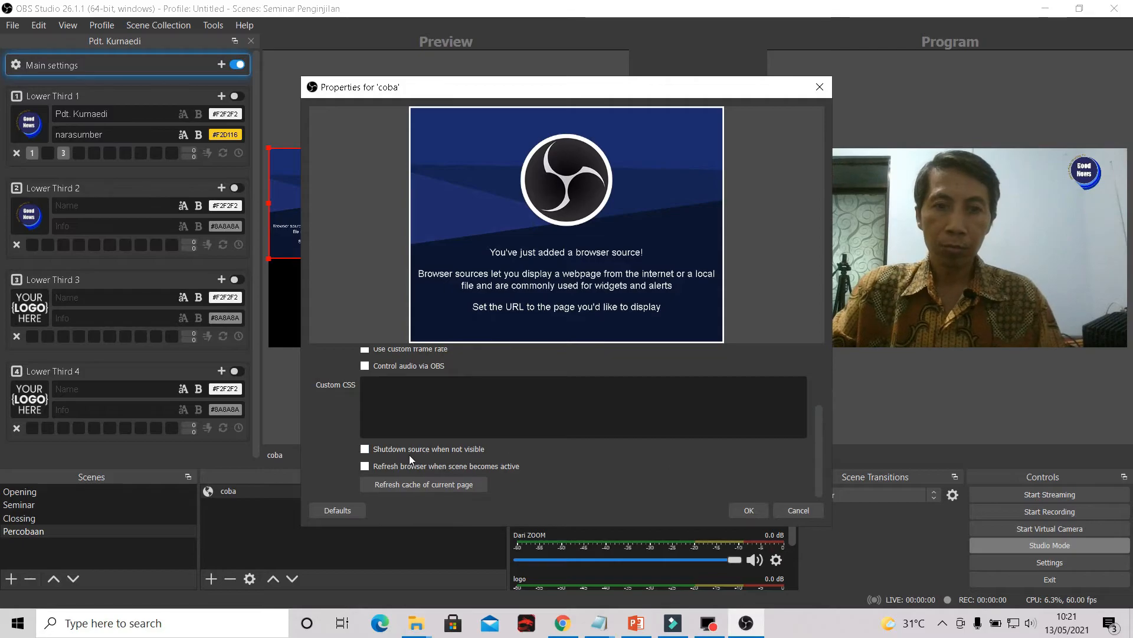
{"action": "left_click", "coordinate": [365, 450]}
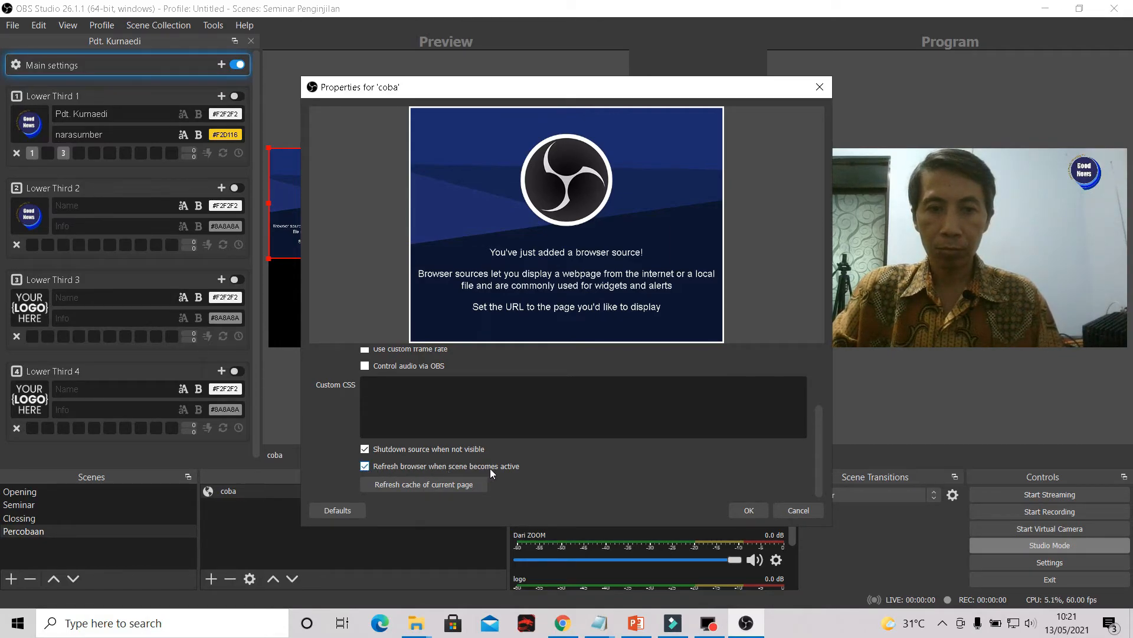
{"action": "left_click", "coordinate": [748, 511]}
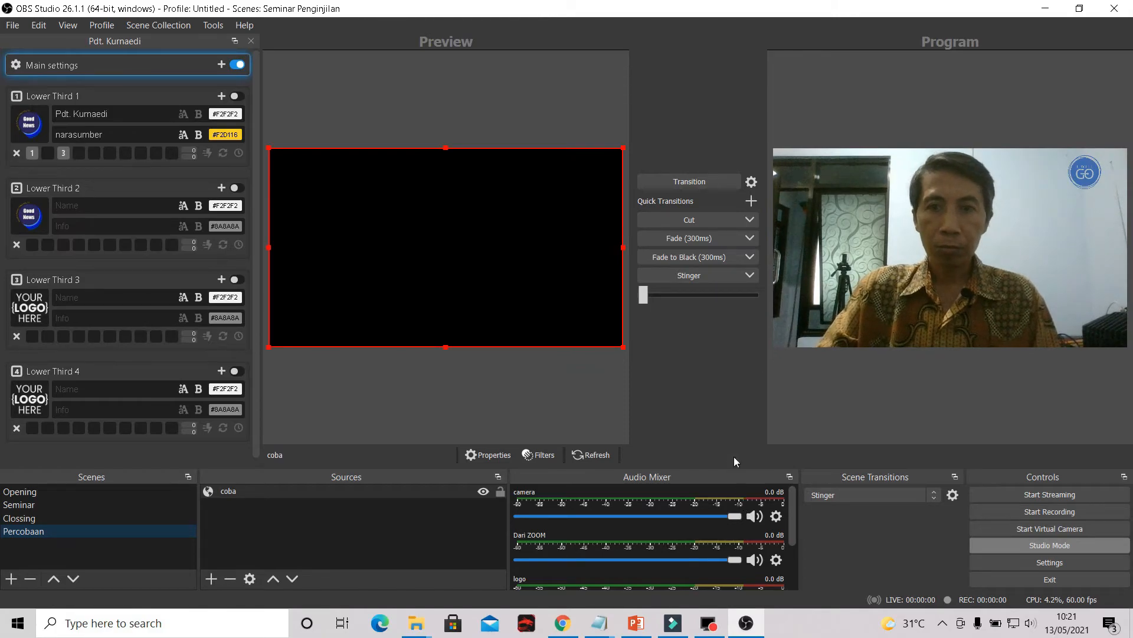
- Switch on Lower Third 1 in the lower thirds control dock
{"action": "left_click", "coordinate": [239, 97]}
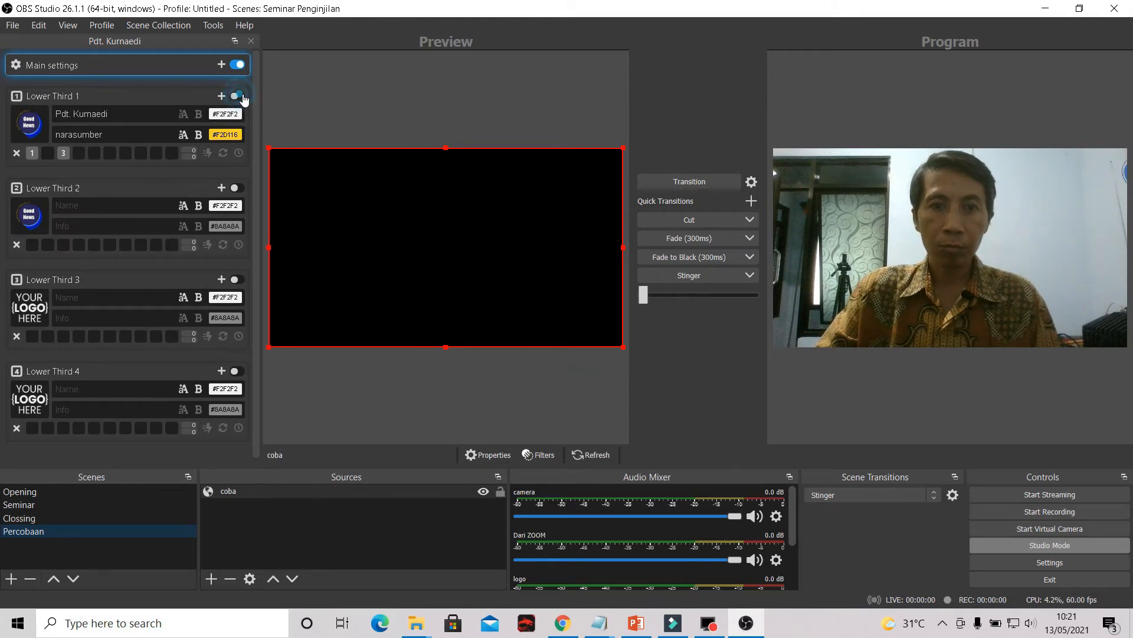